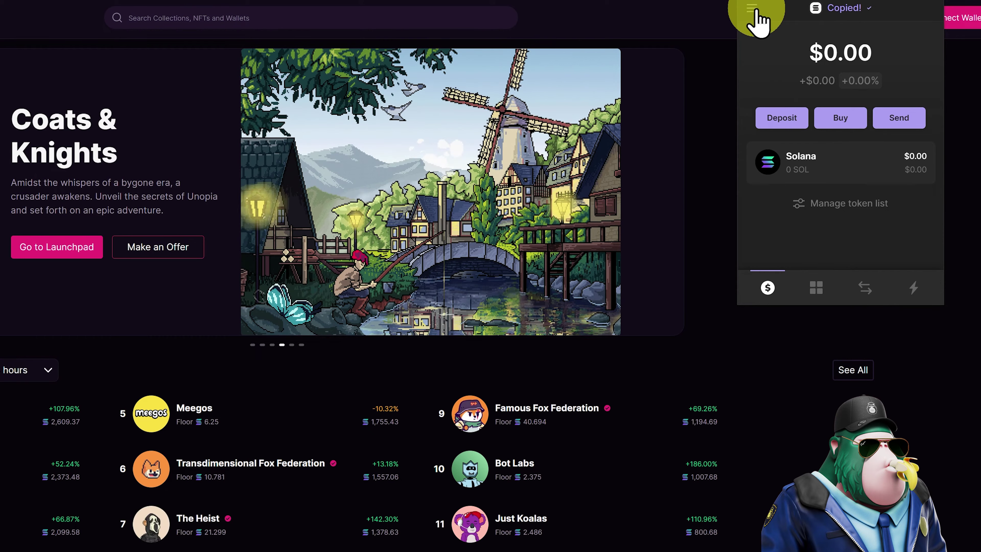
Change the Minter WL account's avatar to the money bag emoji, save it and return to the wallet overview
click(753, 8)
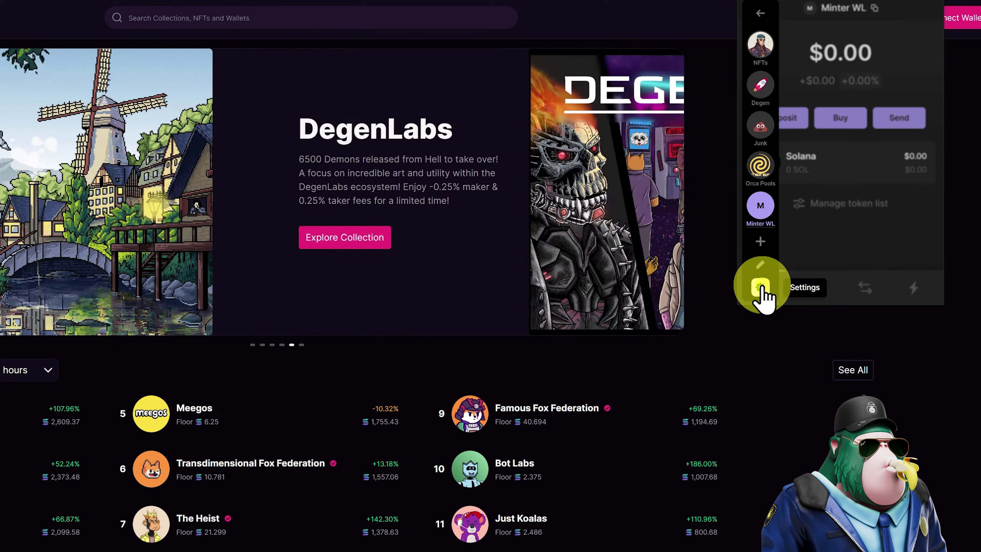
click(761, 288)
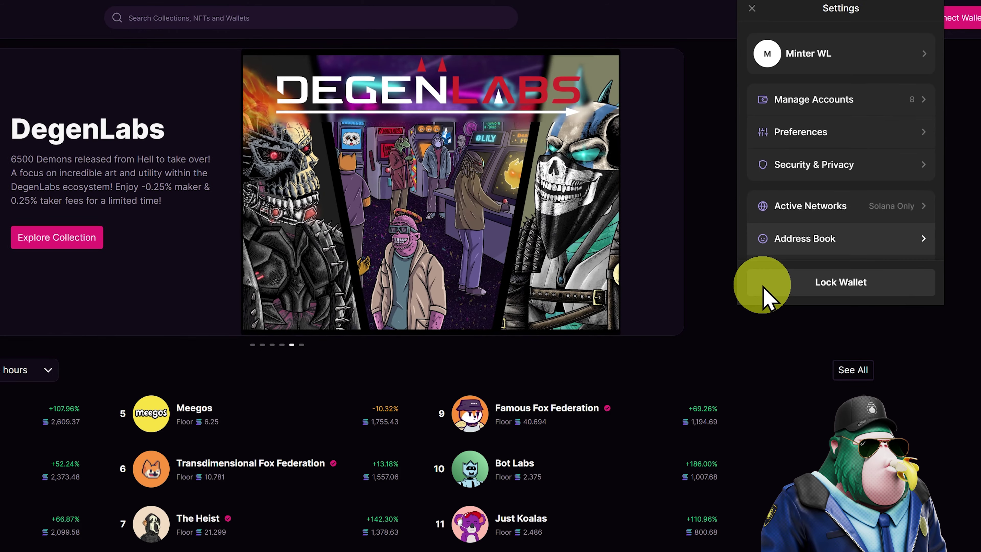
click(852, 62)
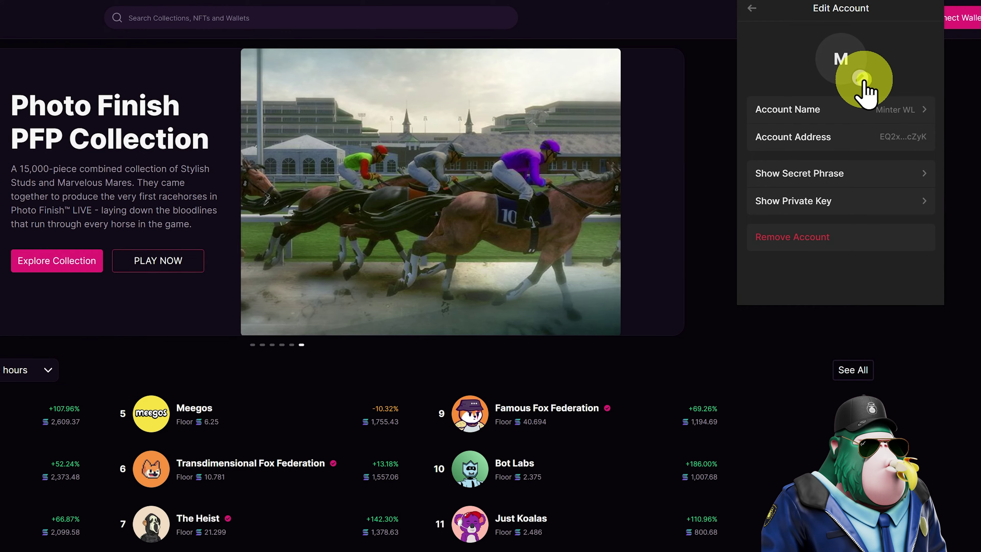
click(853, 62)
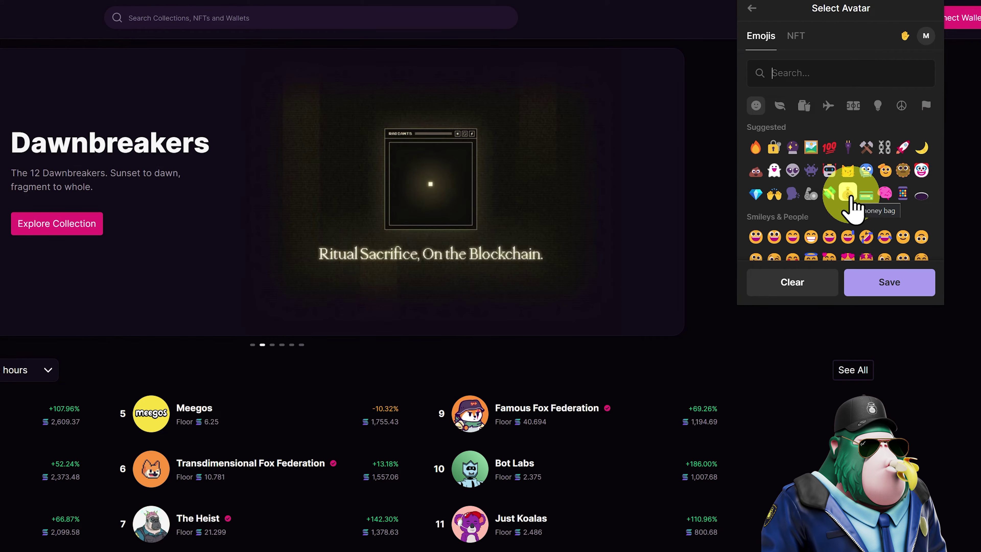
click(873, 284)
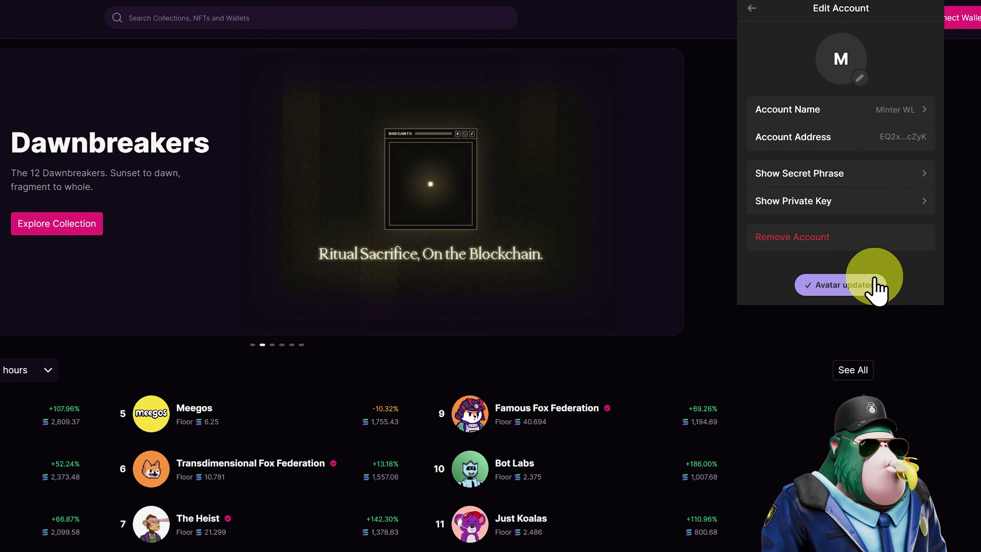
click(753, 9)
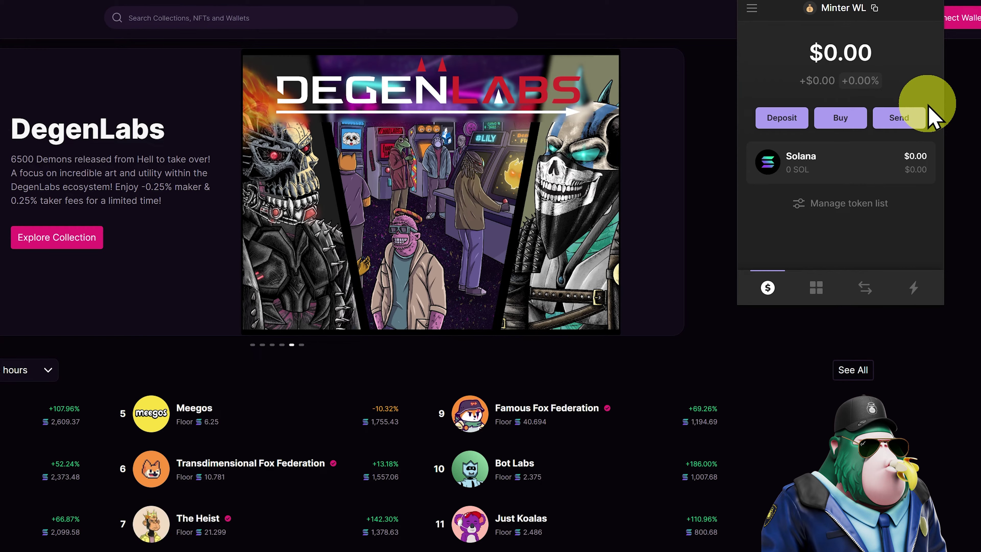
Check the Minter WL account's collectibles, return to its token balances and close the wallet
click(817, 289)
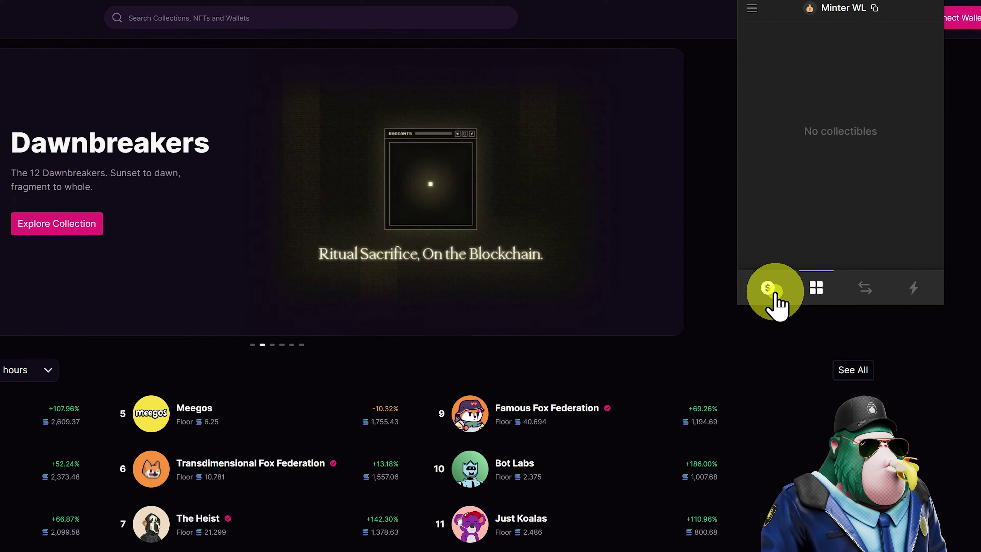
click(770, 291)
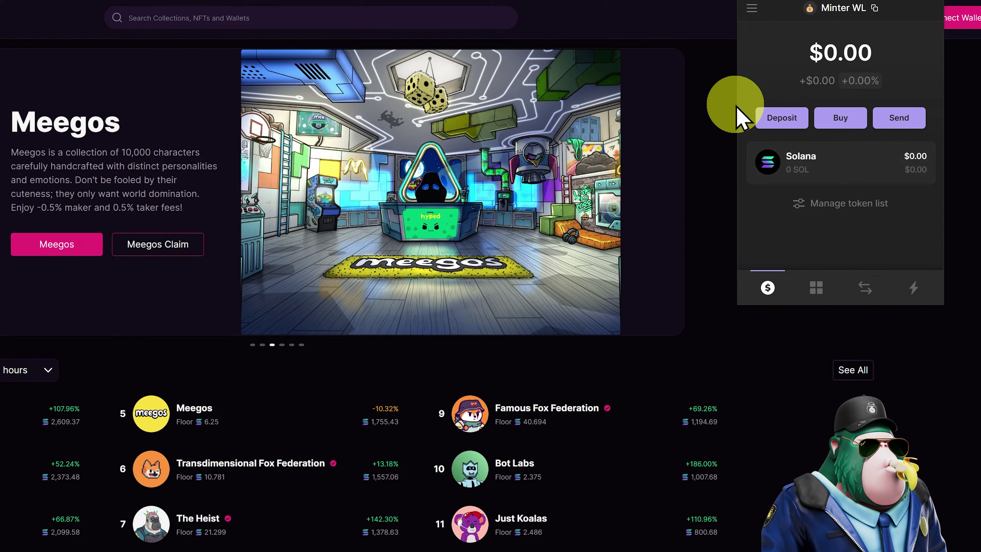
click(718, 154)
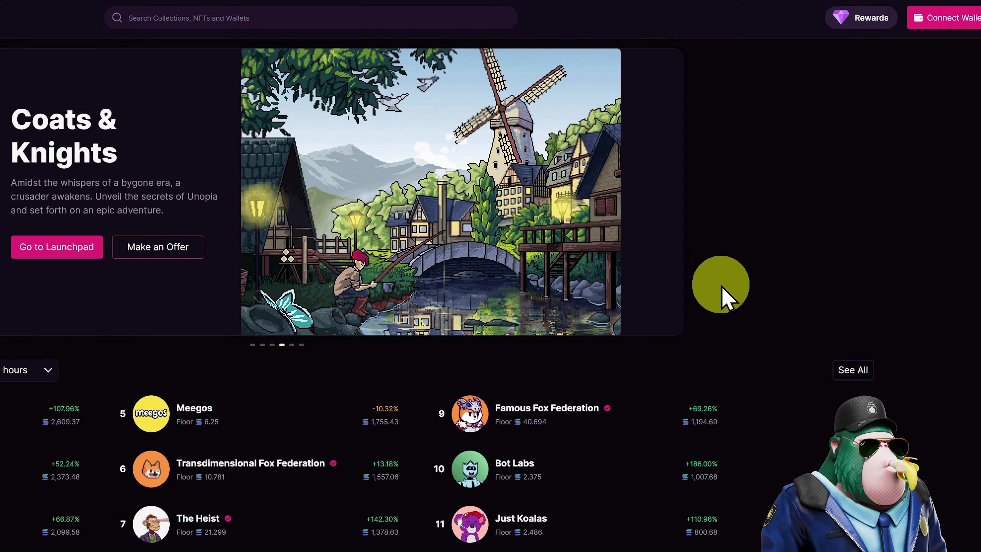
Reopen the wallet and switch from Minter WL to the Tutorial Main account
click(796, 21)
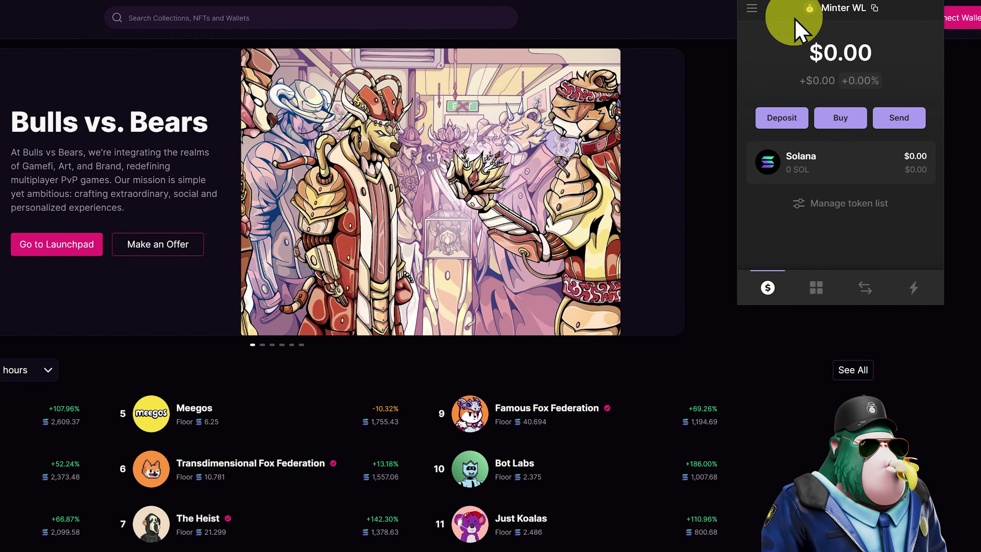
click(751, 11)
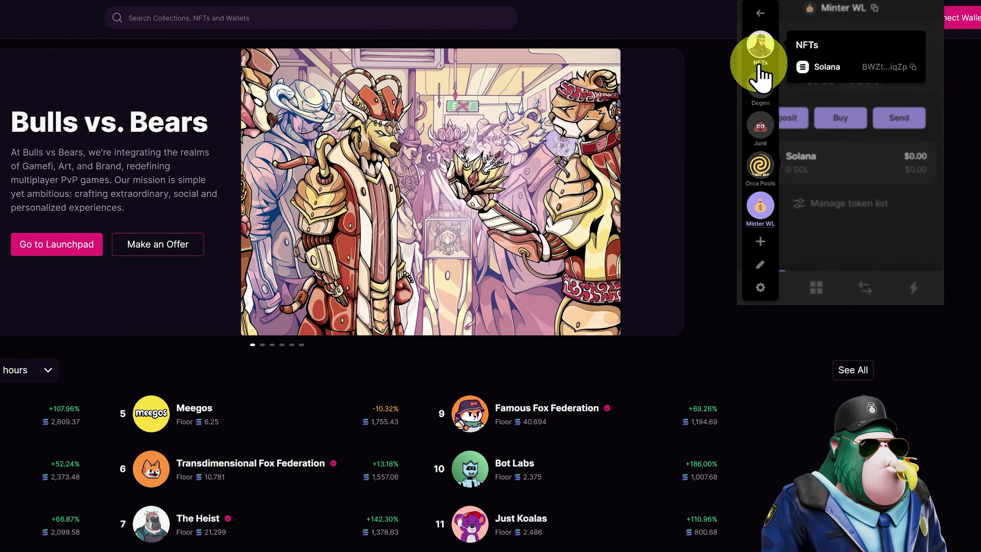
scroll(759, 73, up, 3)
click(761, 54)
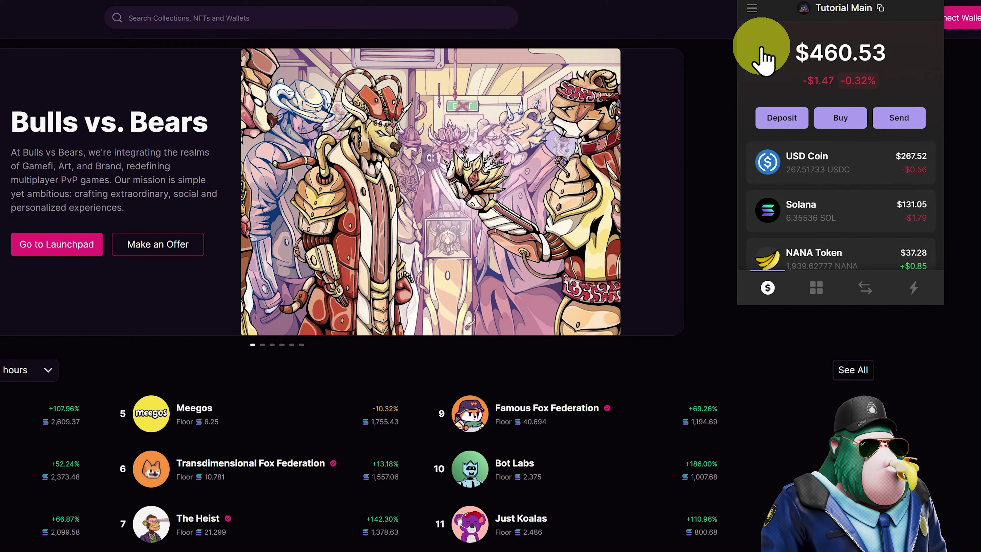
Send 5 SOL from the Tutorial Main account to the saved NFTs account, and open the recent activity
click(859, 219)
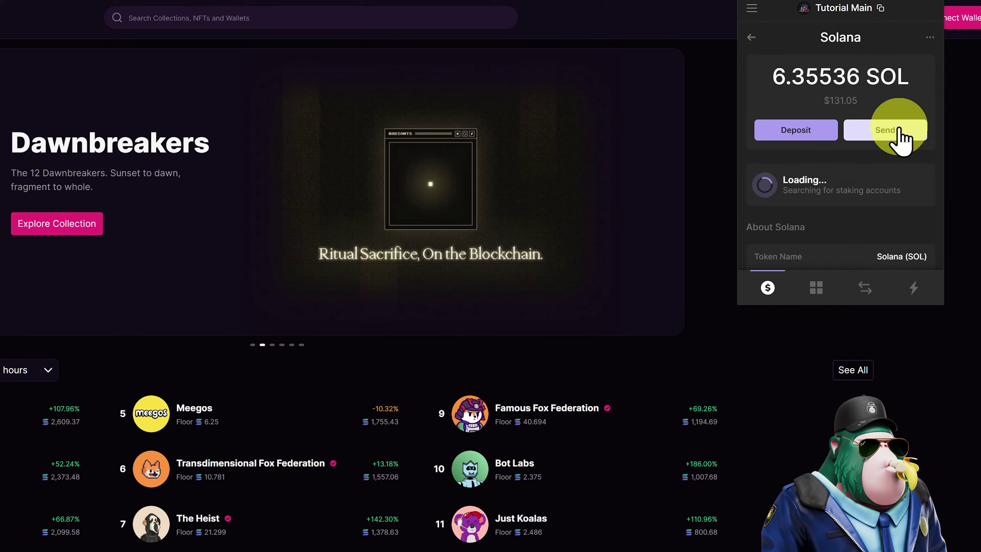
click(896, 131)
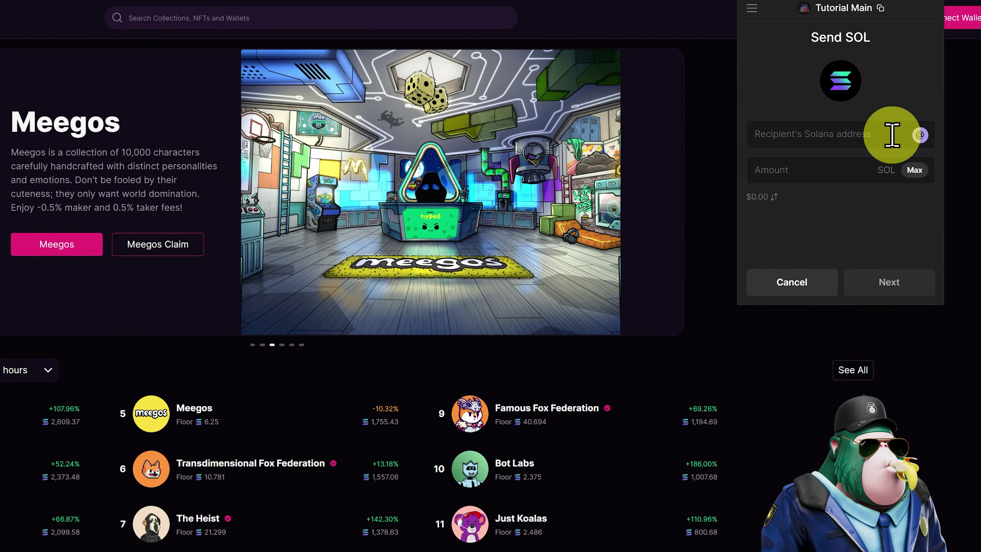
click(921, 136)
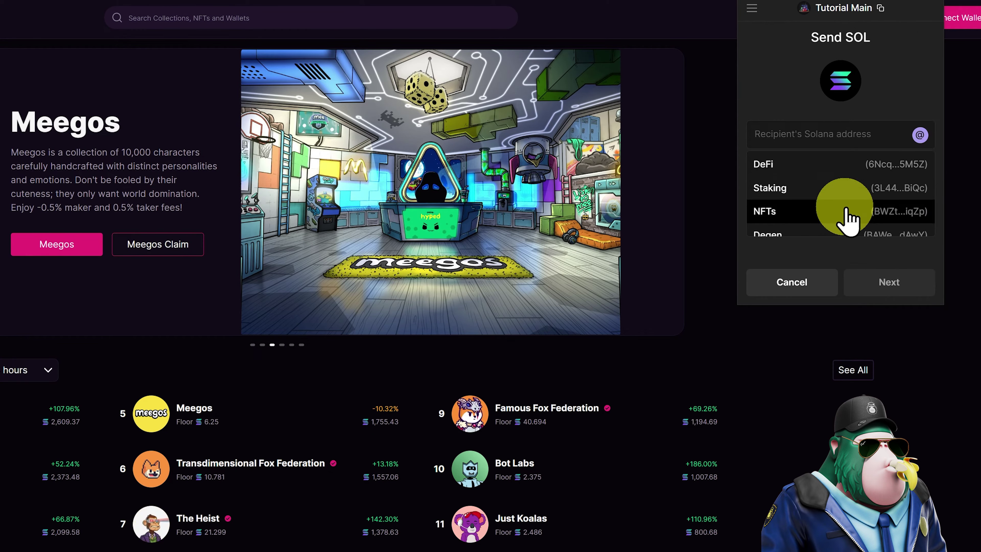
click(825, 204)
click(827, 173)
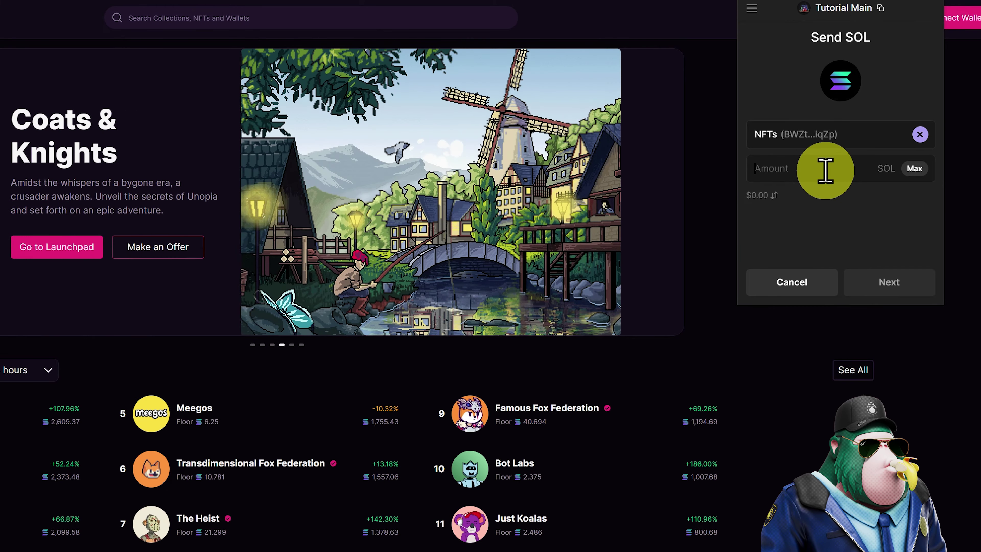
text(5)
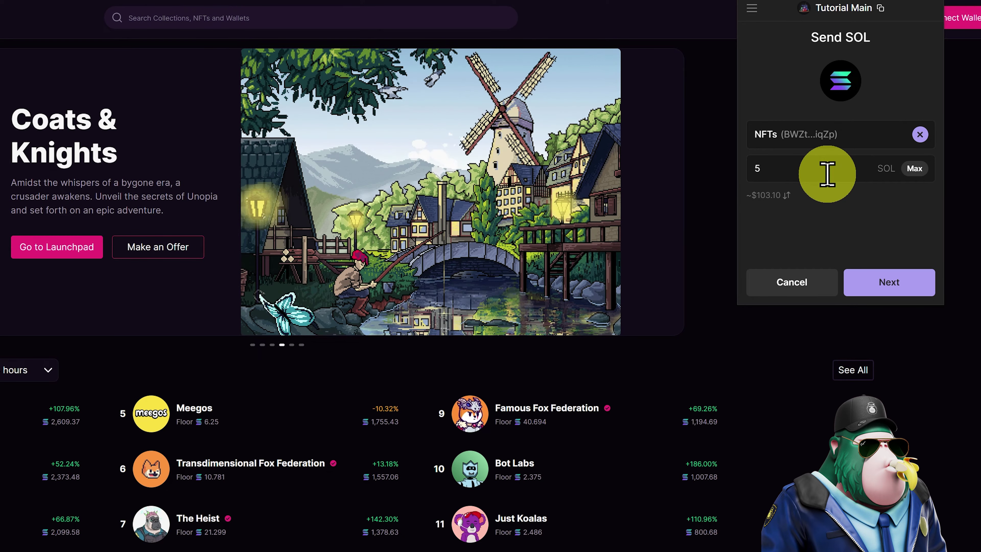
click(888, 285)
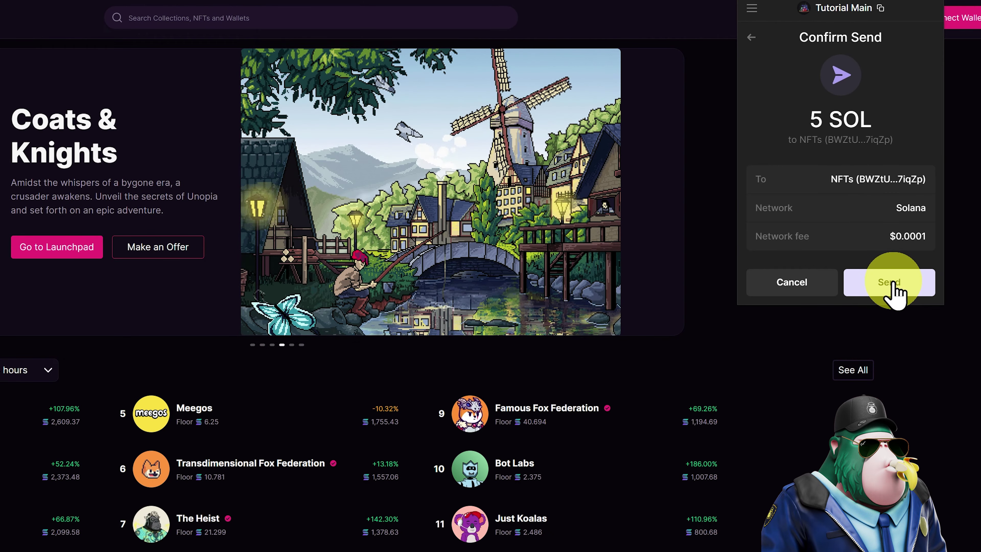
click(891, 287)
click(911, 288)
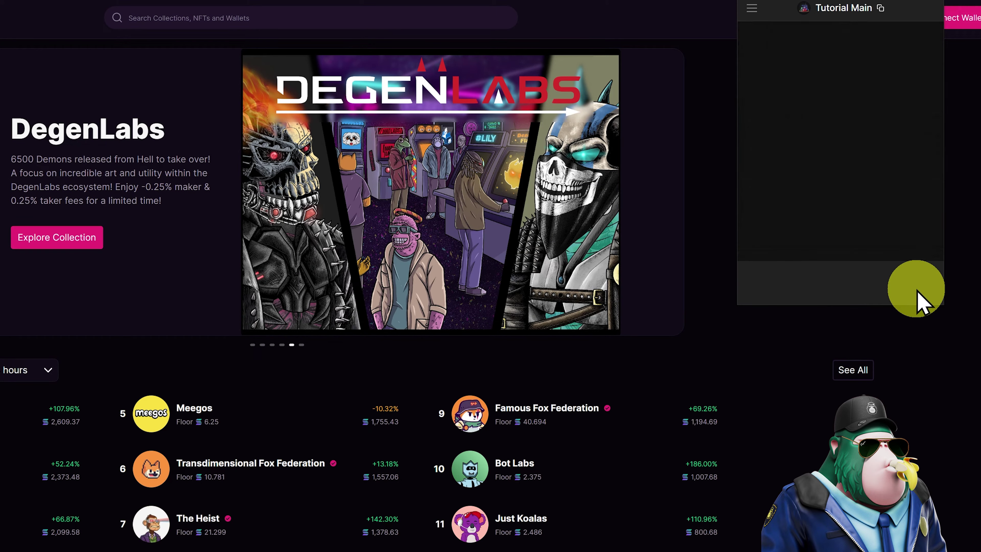
Switch the wallet to the NFTs account, view its collectibles and close the wallet
click(751, 8)
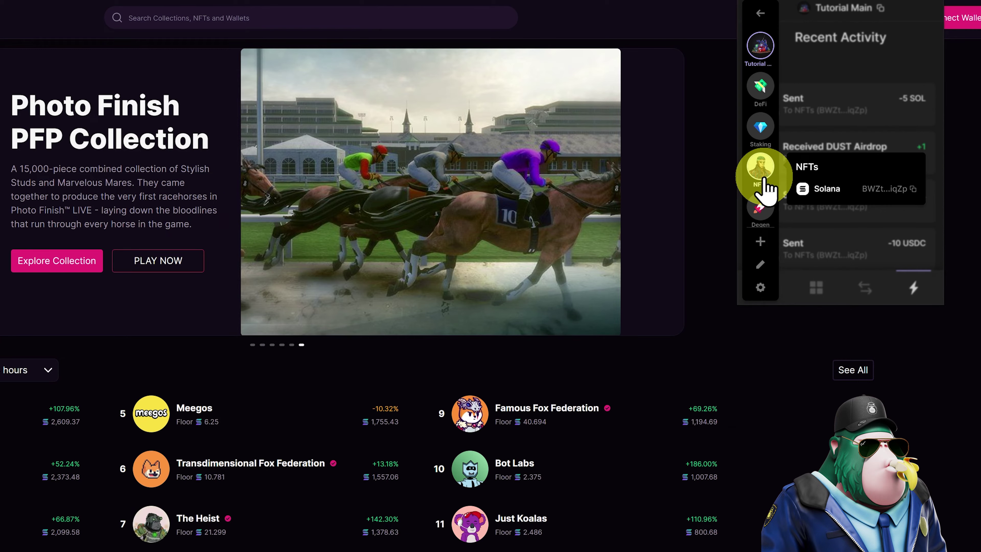
click(763, 174)
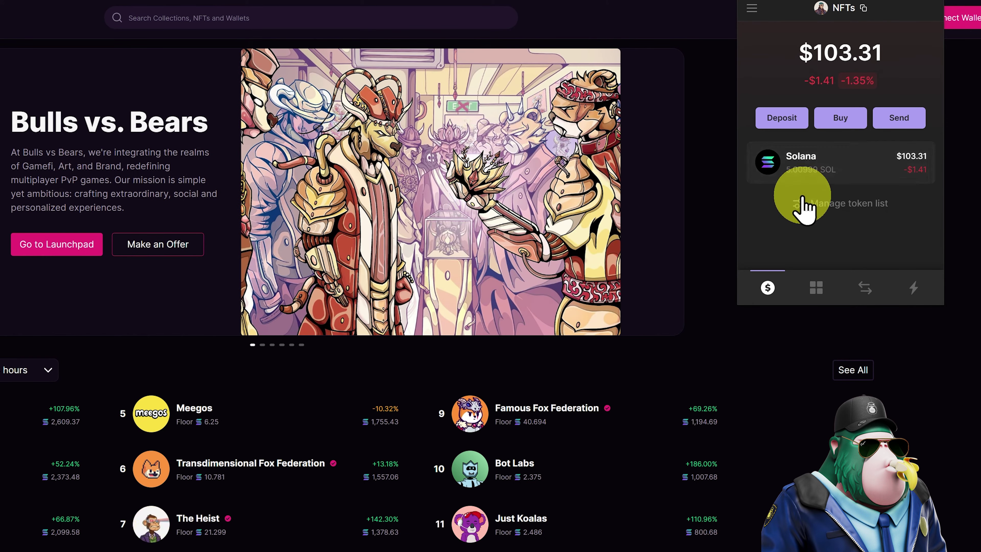
click(816, 290)
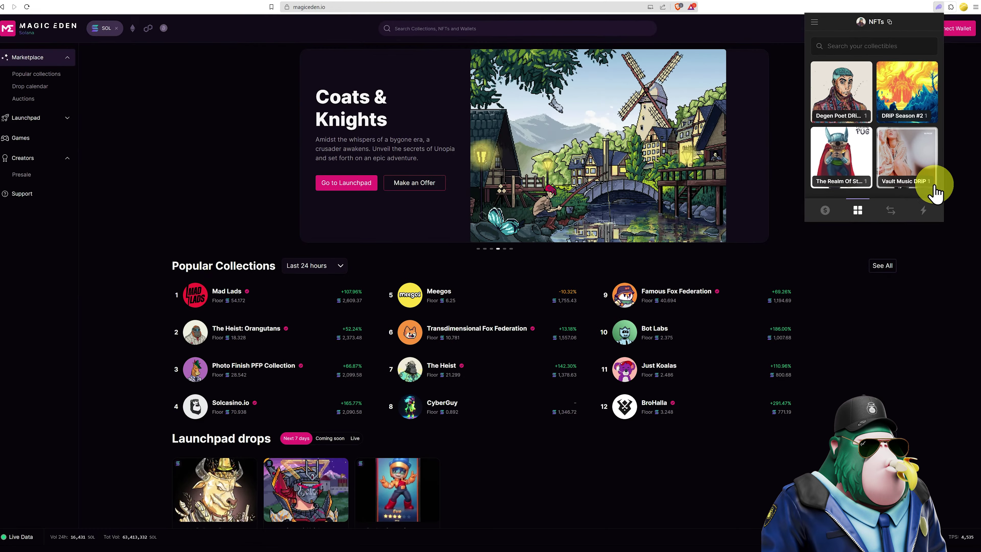
click(964, 226)
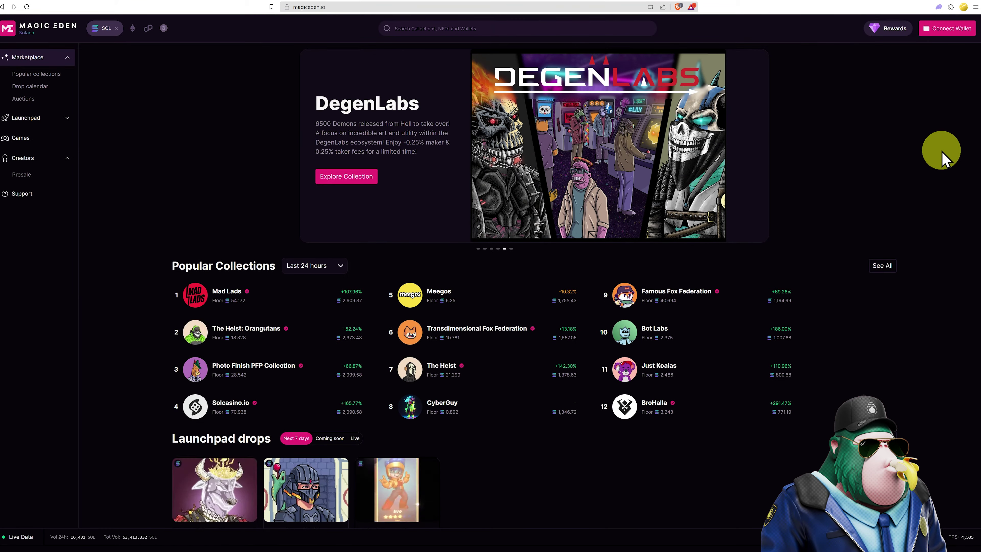
Connect the Phantom wallet to Magic Eden on Solana and sign in with "Don't ask me again" enabled
click(943, 34)
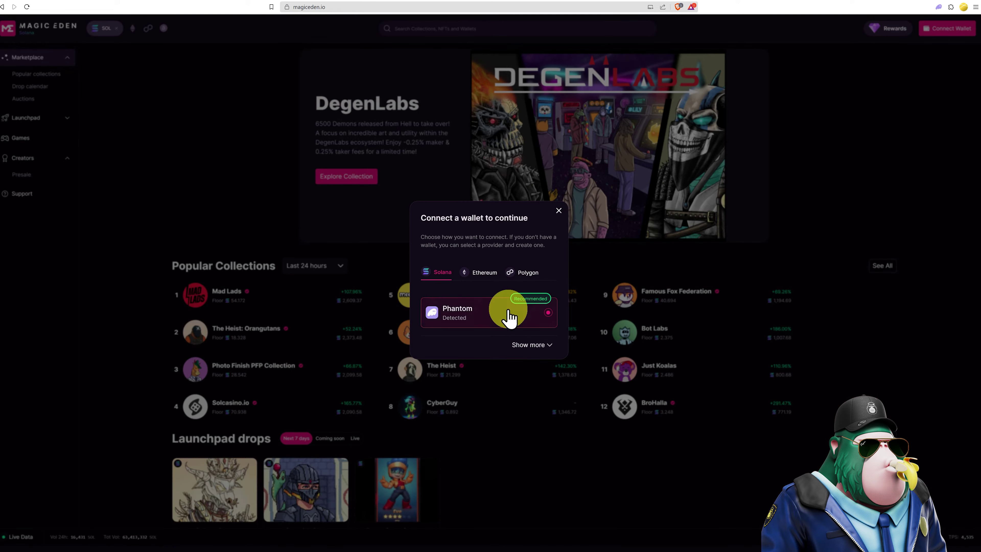
click(493, 322)
click(948, 193)
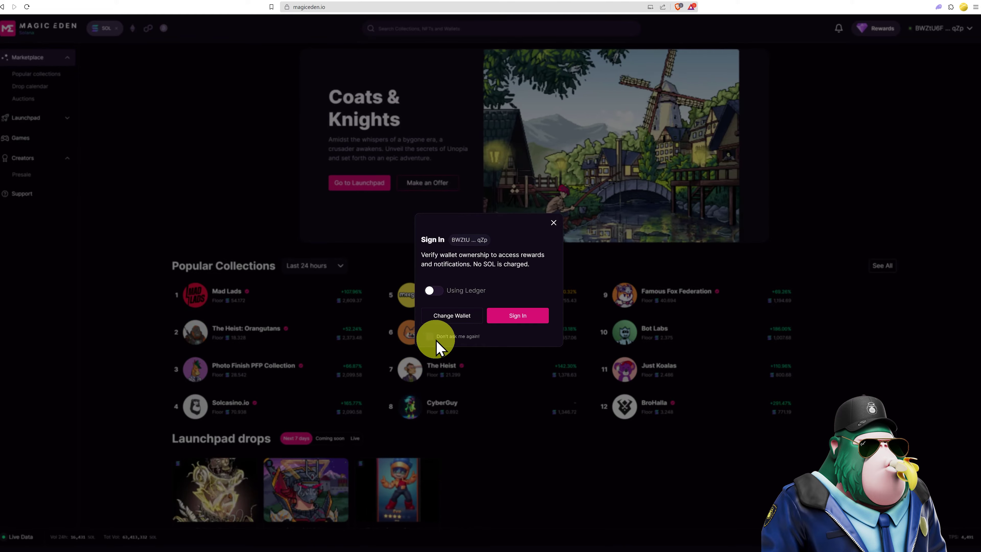
click(429, 337)
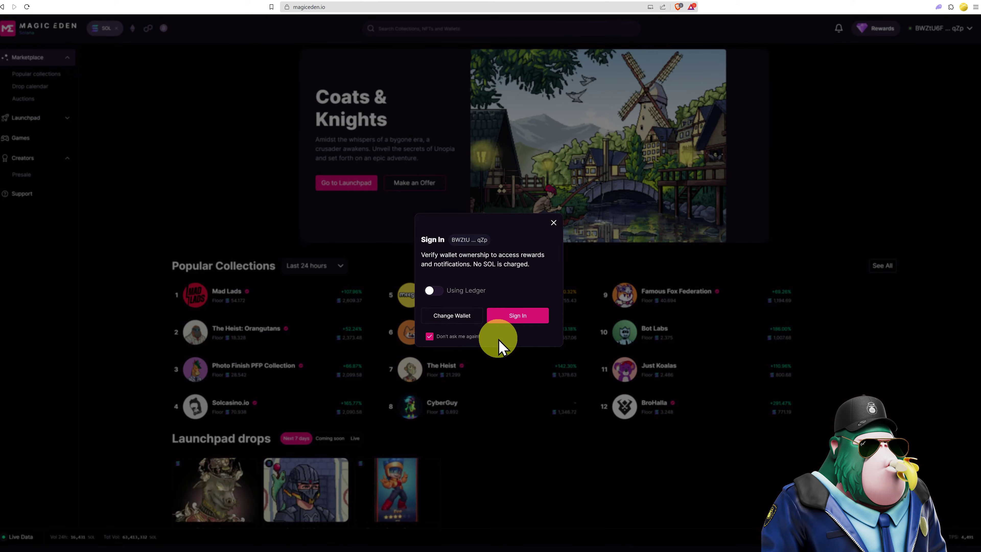
click(520, 317)
click(935, 190)
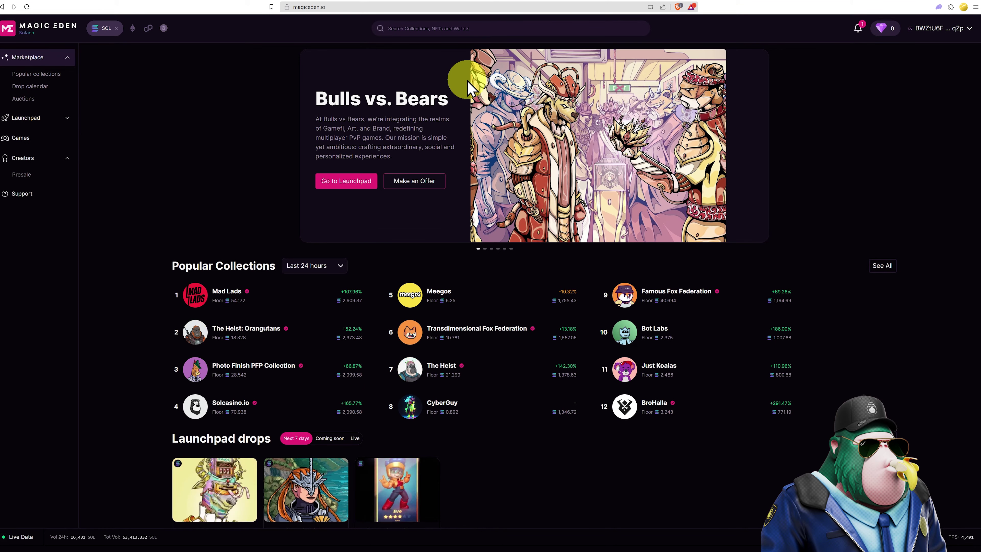
Search the marketplace collections for "degen apes", "mad l", "clayno" and "heist" in turn
click(438, 30)
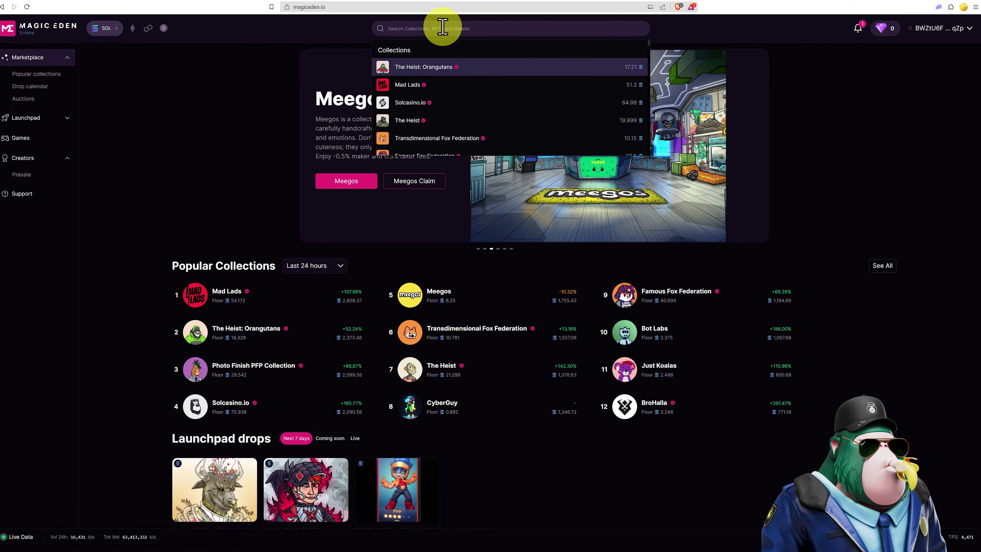
text(degen )
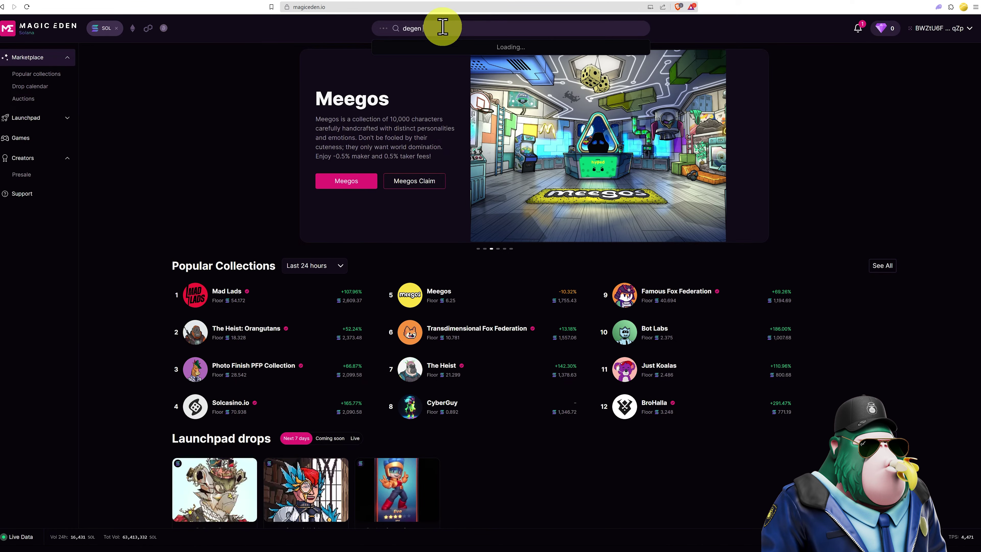
text(apes)
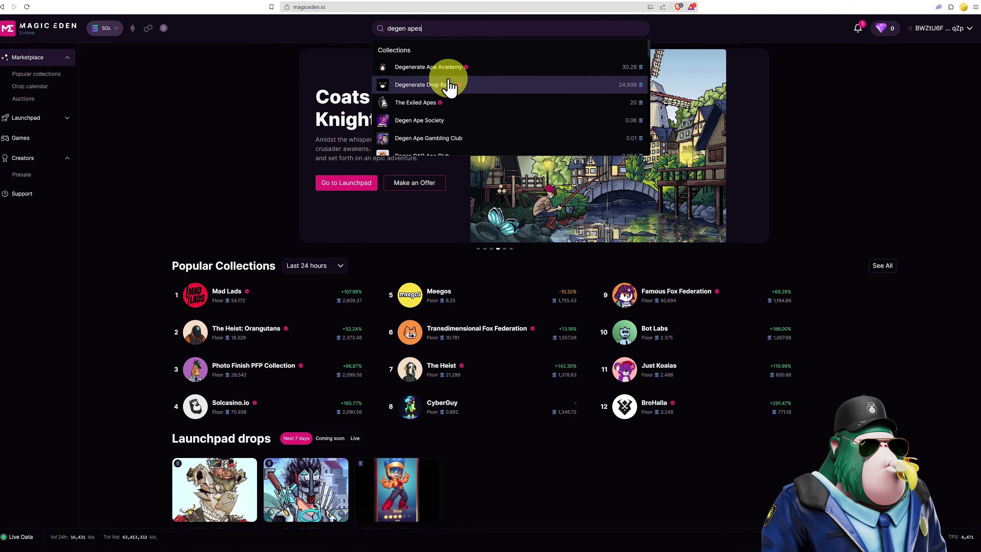
triple_click(440, 27)
text(mad l)
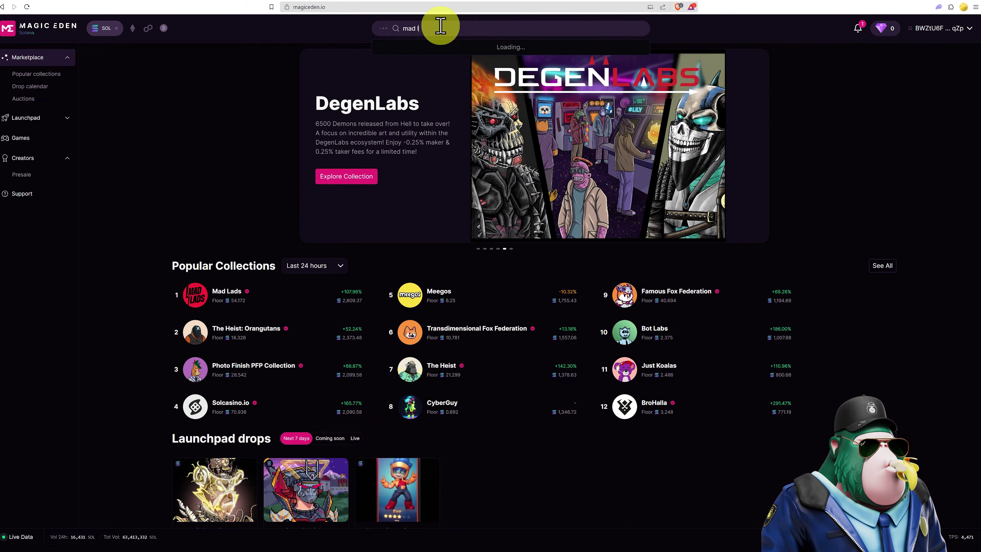
triple_click(441, 26)
text(clayno)
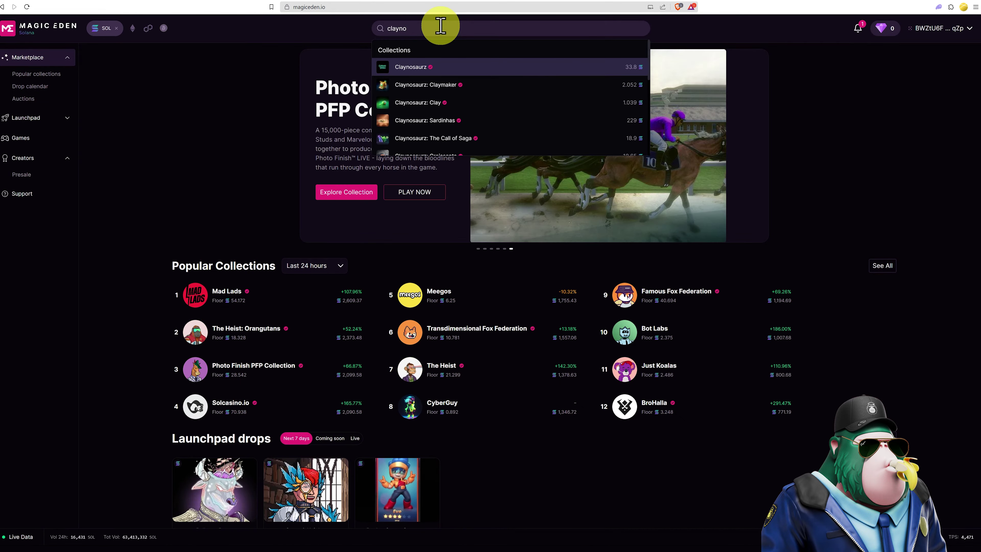
triple_click(440, 26)
text(heist)
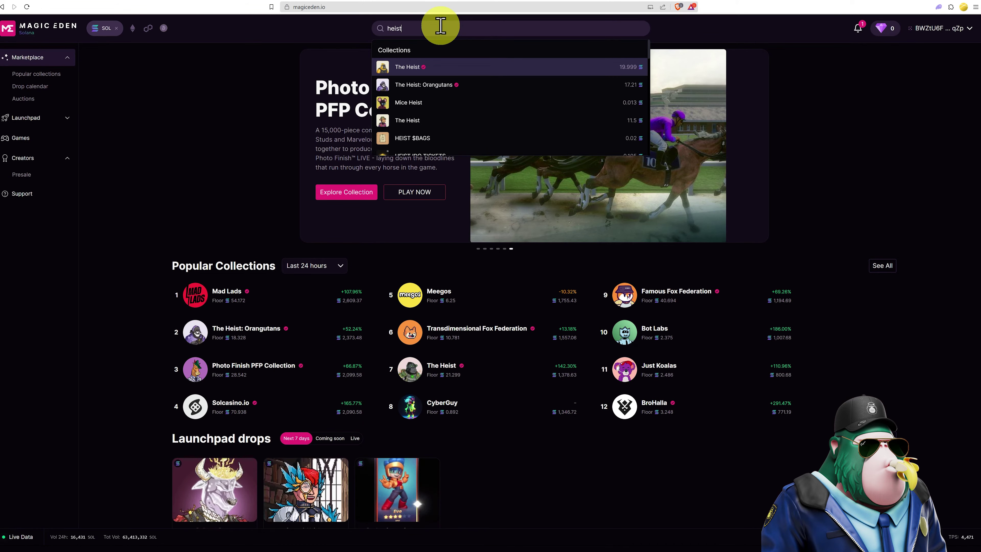
Leave the search and open the marketplace's full list of popular collections
click(42, 61)
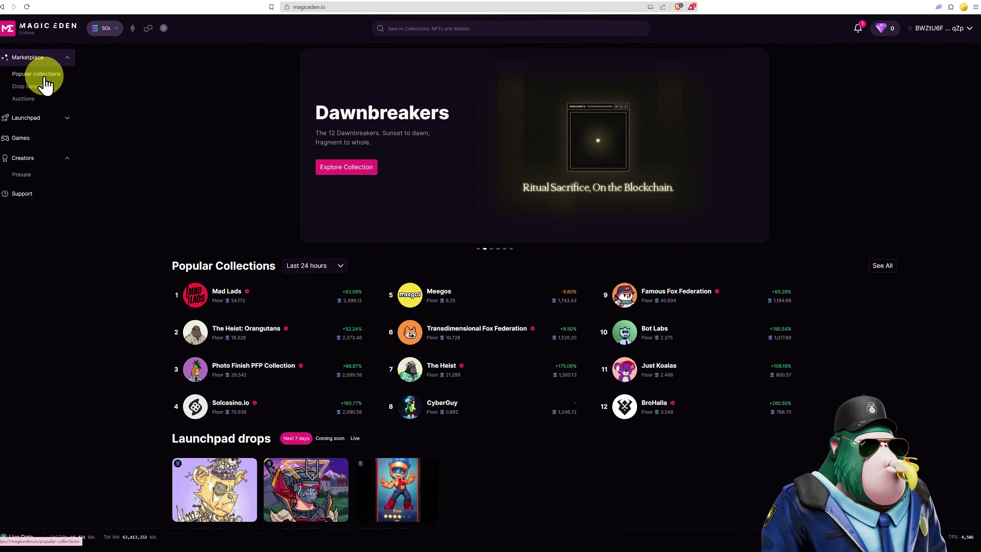
click(45, 78)
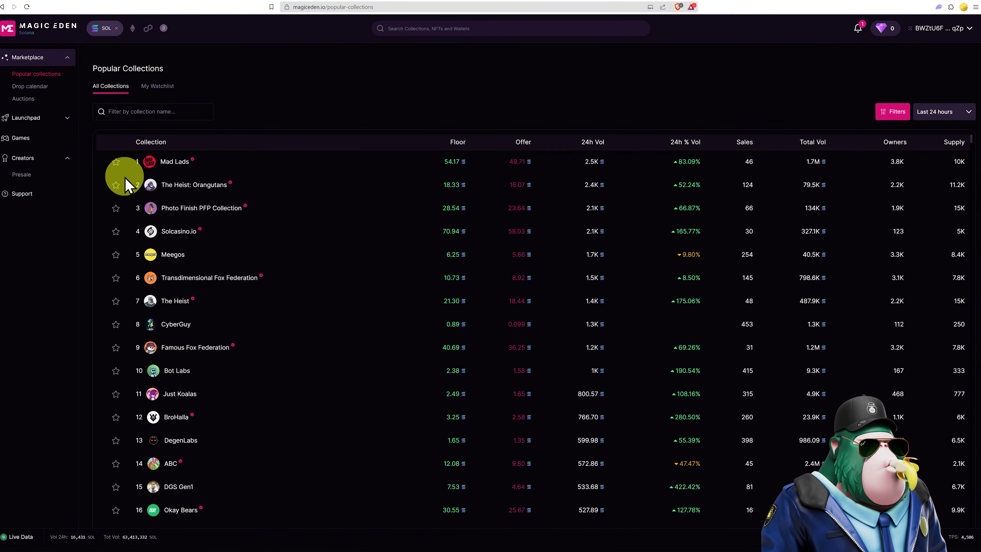
Review the popular collections and available filter categories, and set the ranking period to the last 30 days
scroll(118, 208, down, 8)
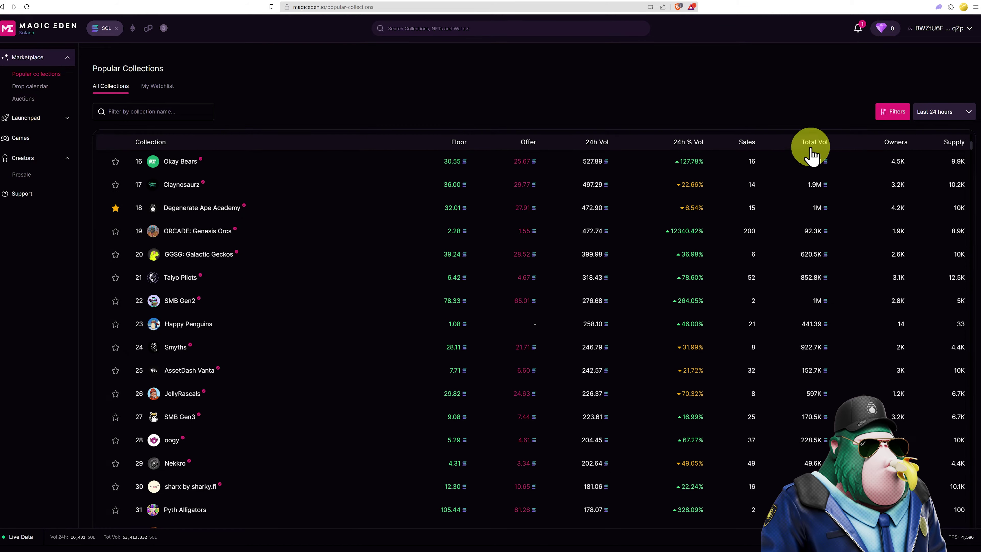
click(895, 116)
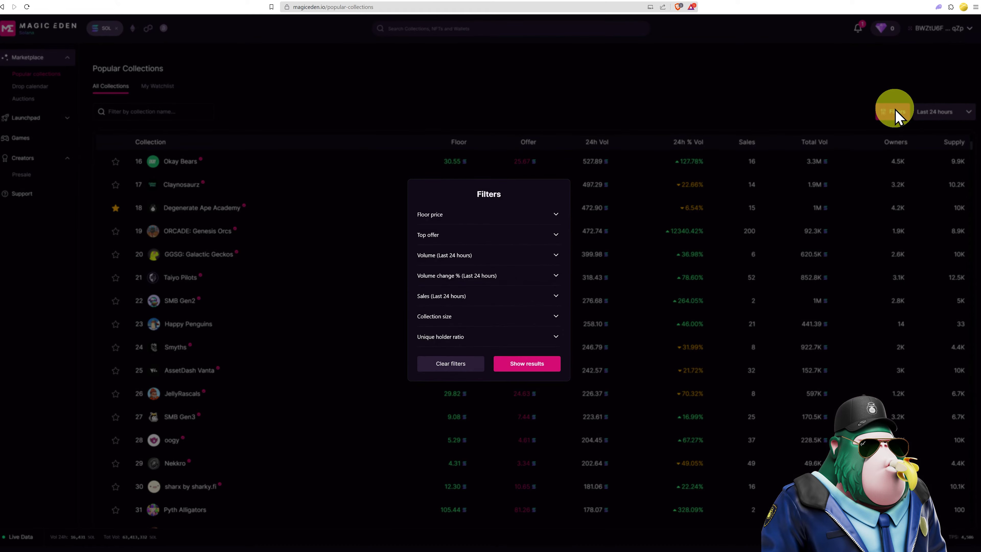
click(819, 184)
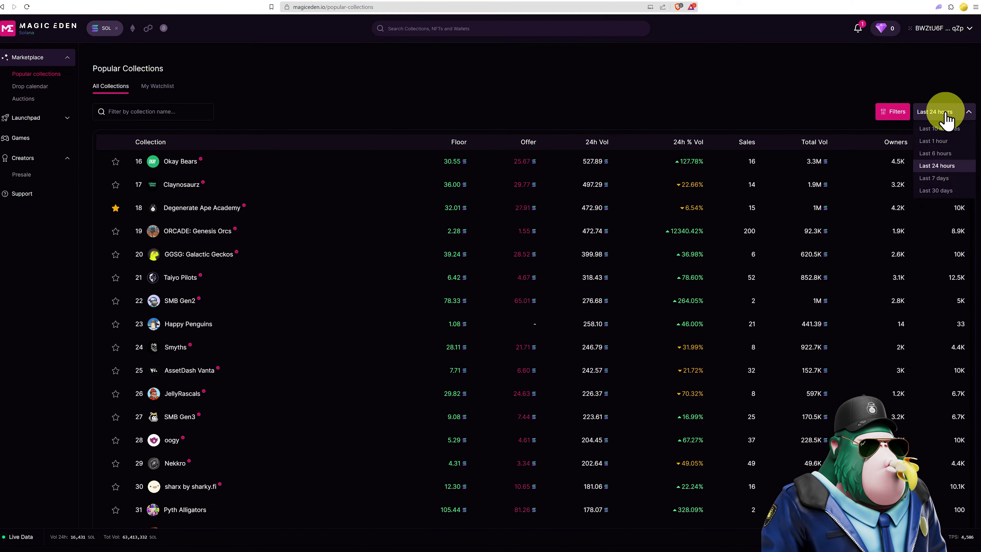
click(934, 190)
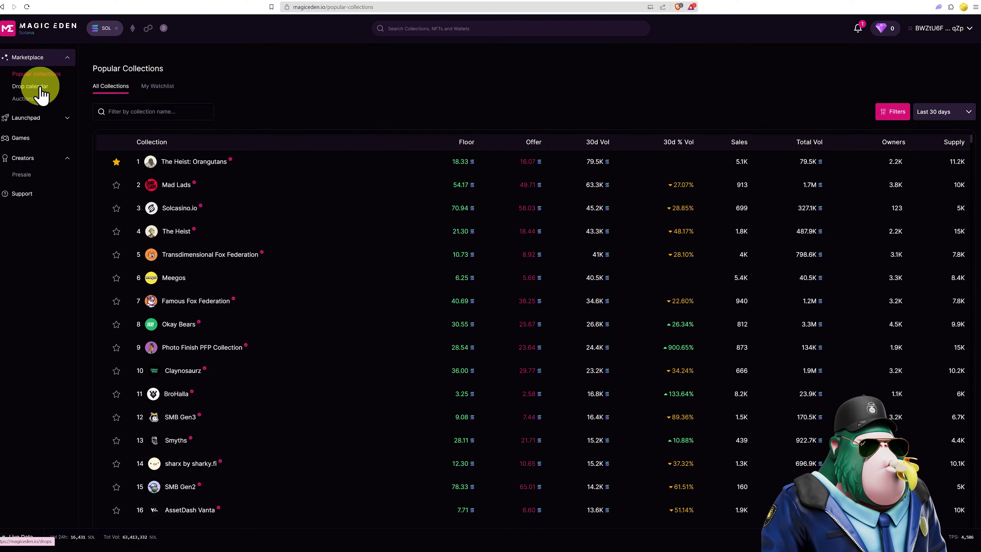
Open the drop calendar of upcoming NFT projects and acknowledge the DYOR notice
click(31, 86)
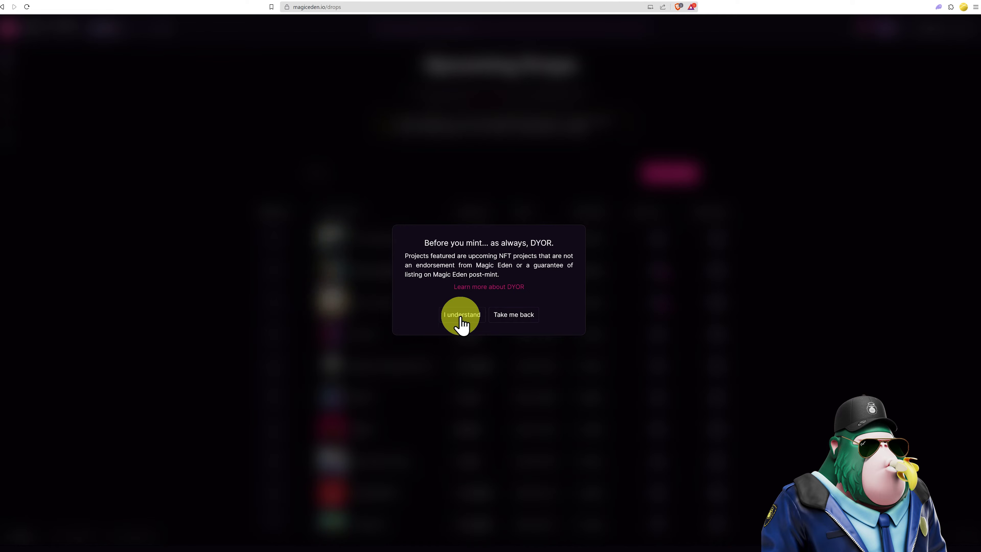
click(461, 315)
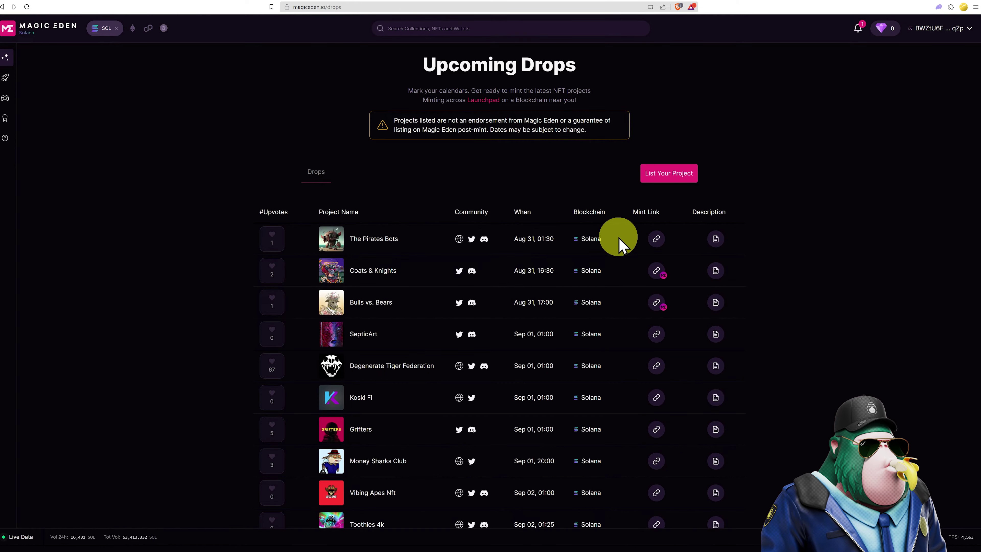
Look through the Phantom wallet's account list down to the Minter WL account and close the wallet
click(940, 8)
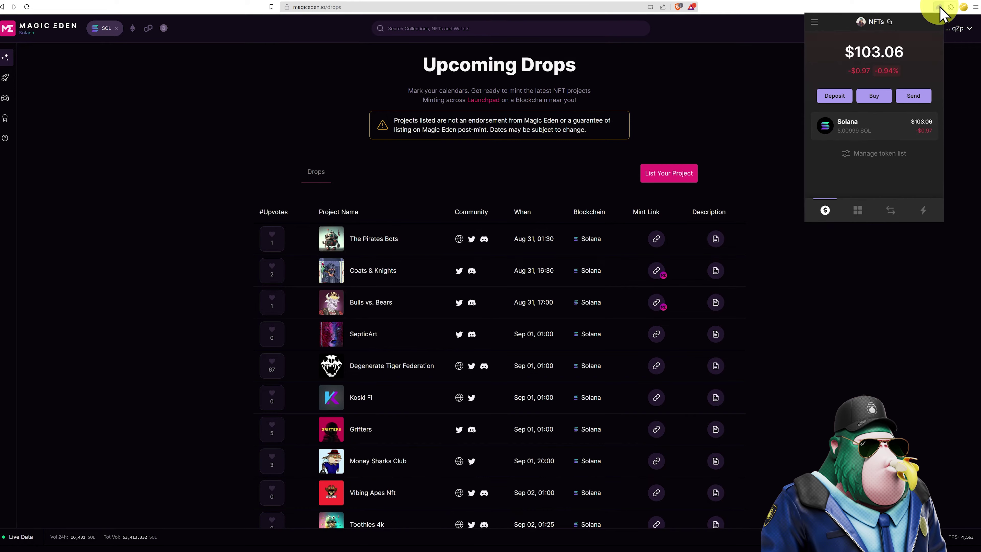
click(816, 24)
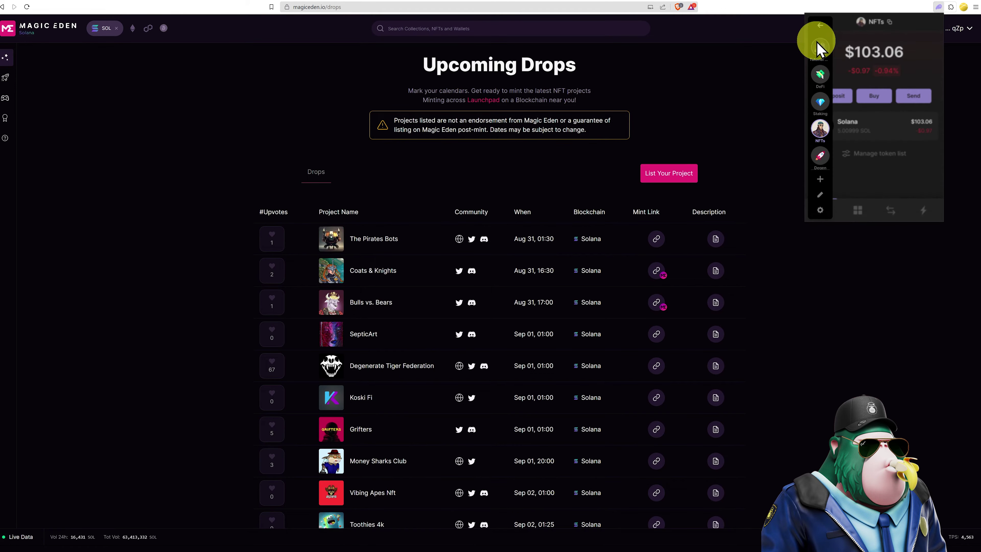
scroll(821, 149, down, 3)
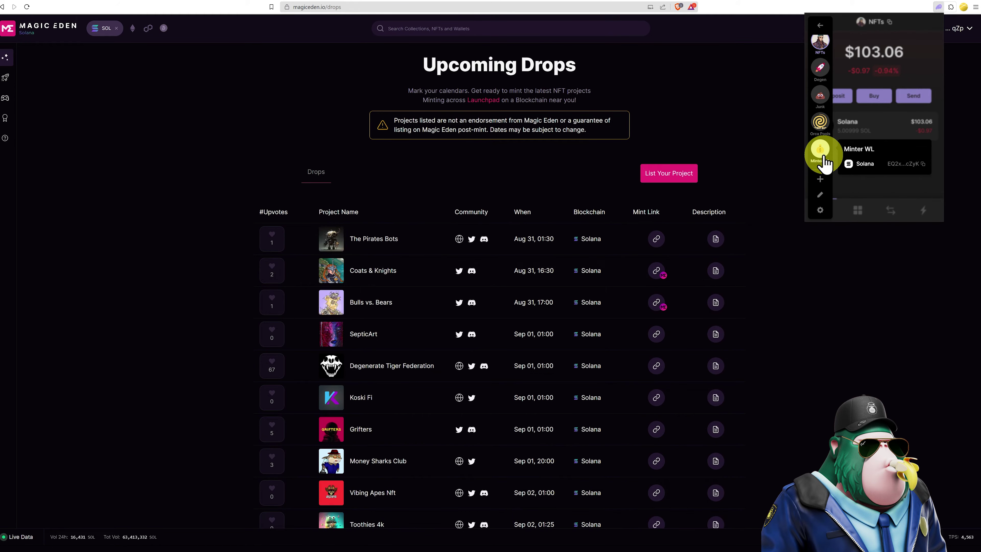
click(790, 159)
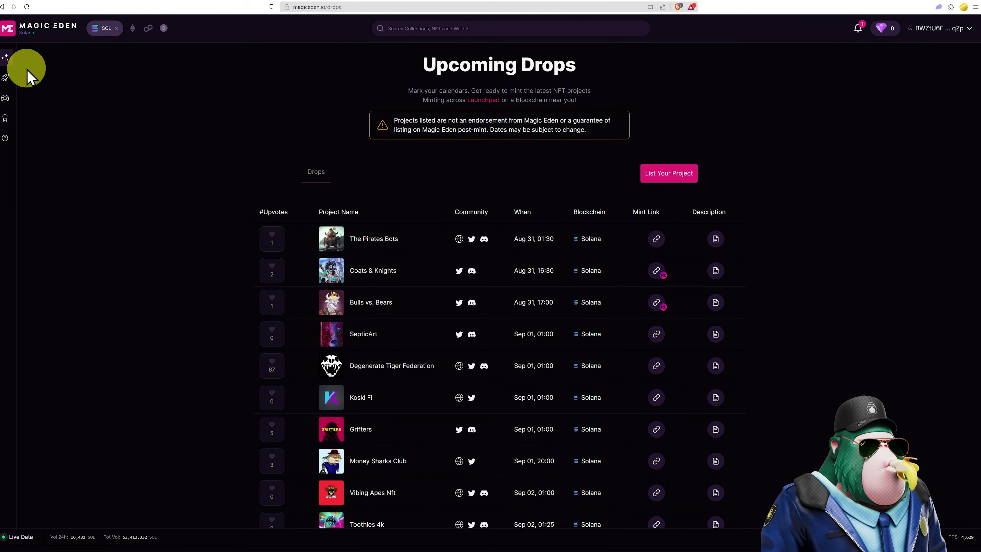
Open the Launchpad page with the live and upcoming mints
mouse_move(7, 66)
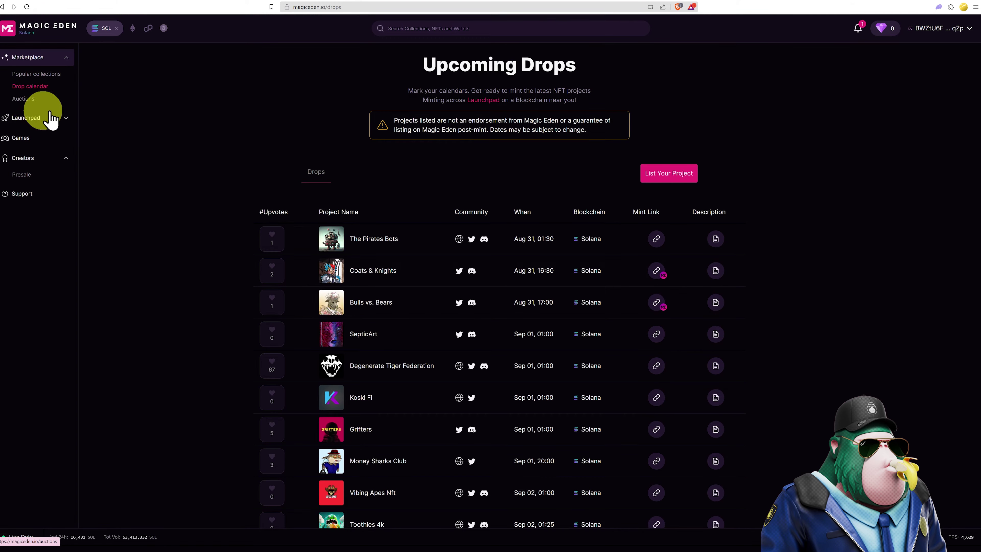
click(65, 122)
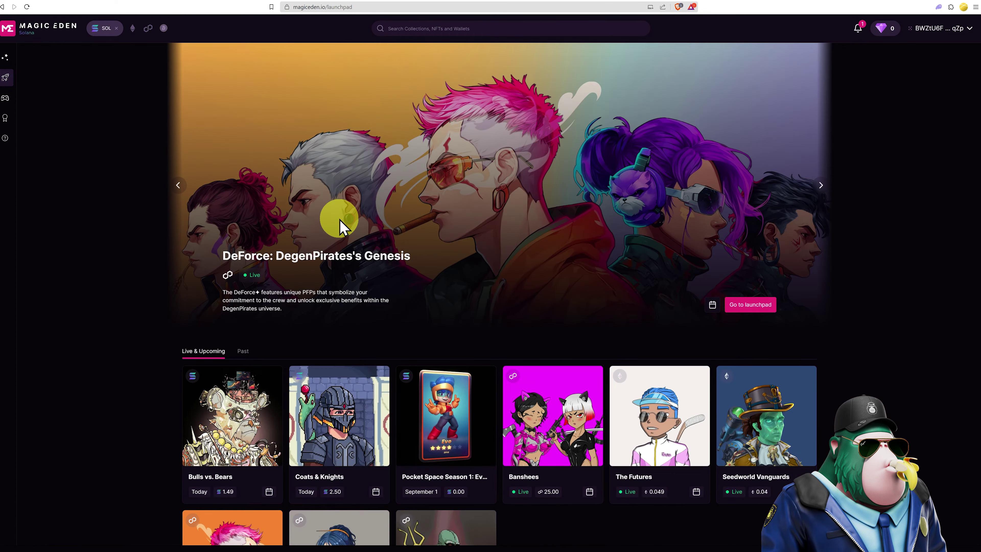
Browse the marketplace home page, view The Hoopas from the trending collections and return to the home page
mouse_move(23, 143)
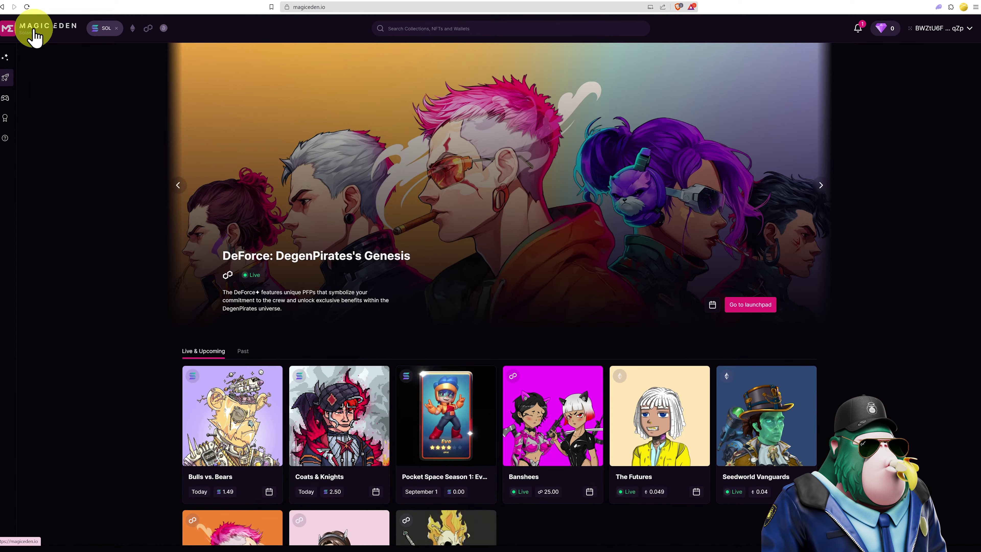
click(38, 30)
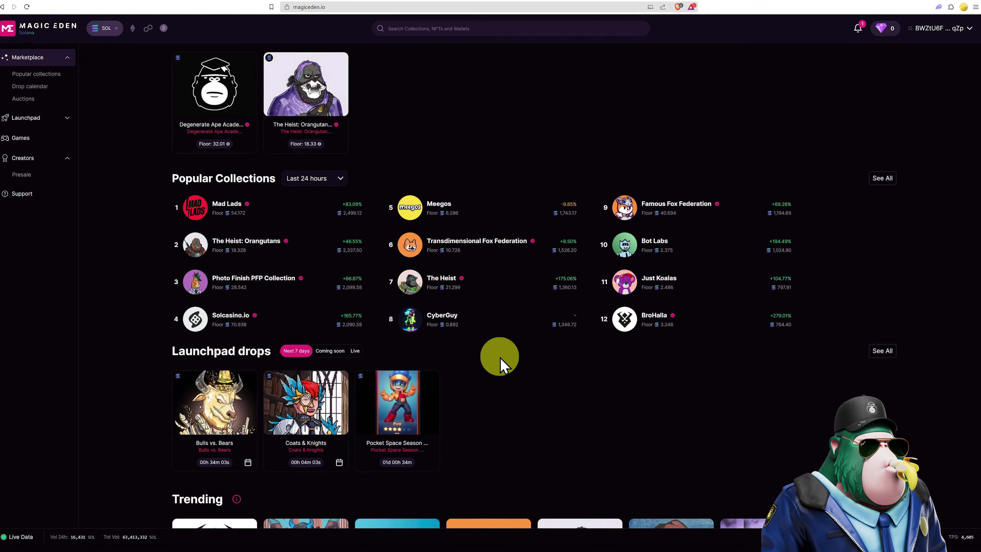
scroll(500, 363, down, 8)
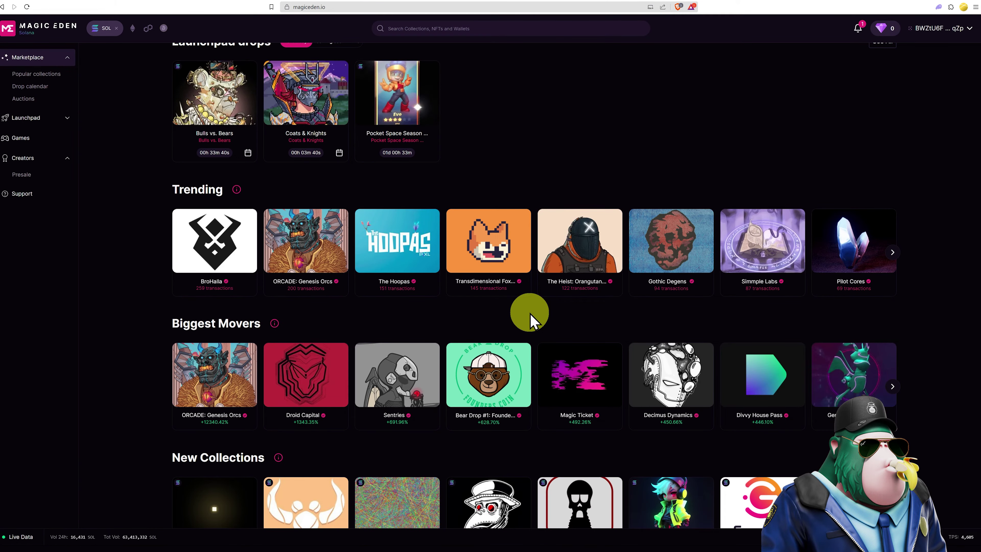
click(397, 252)
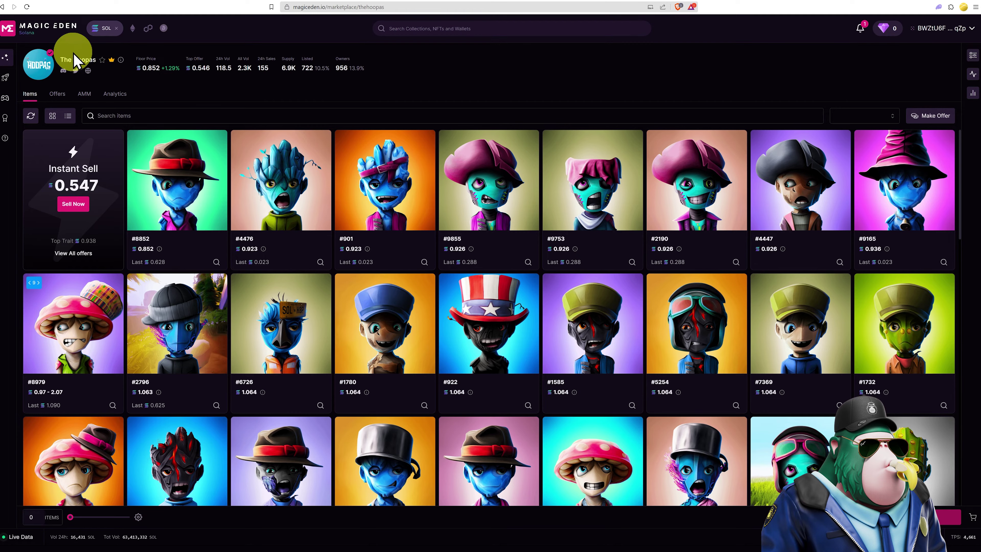
click(31, 25)
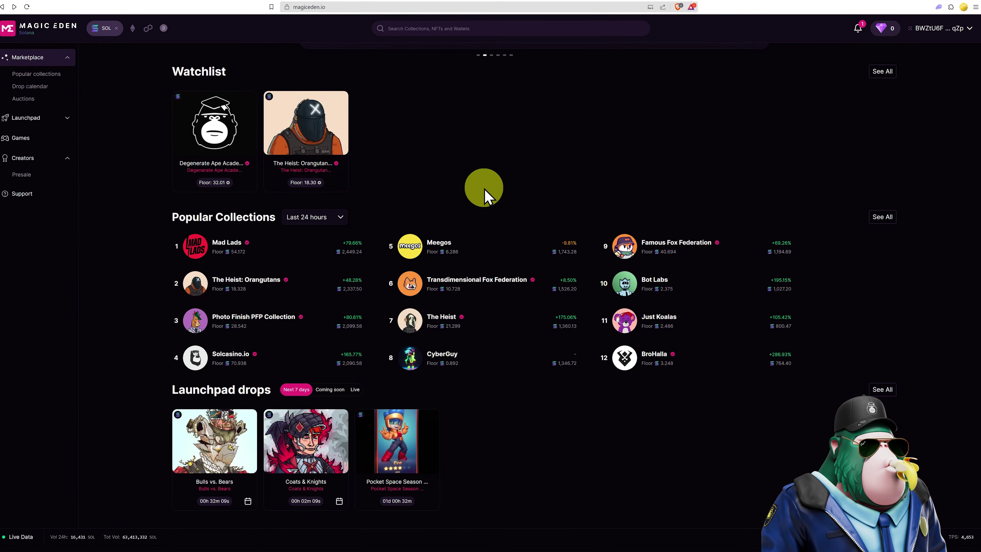
scroll(441, 197, up, 5)
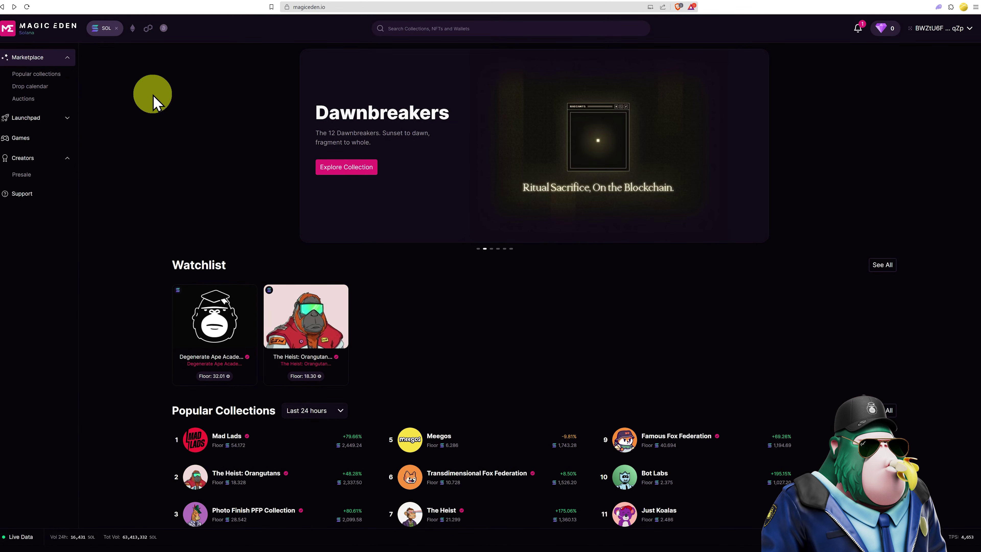
Filter the popular collections to a floor price between 1 and 4 SOL
click(44, 74)
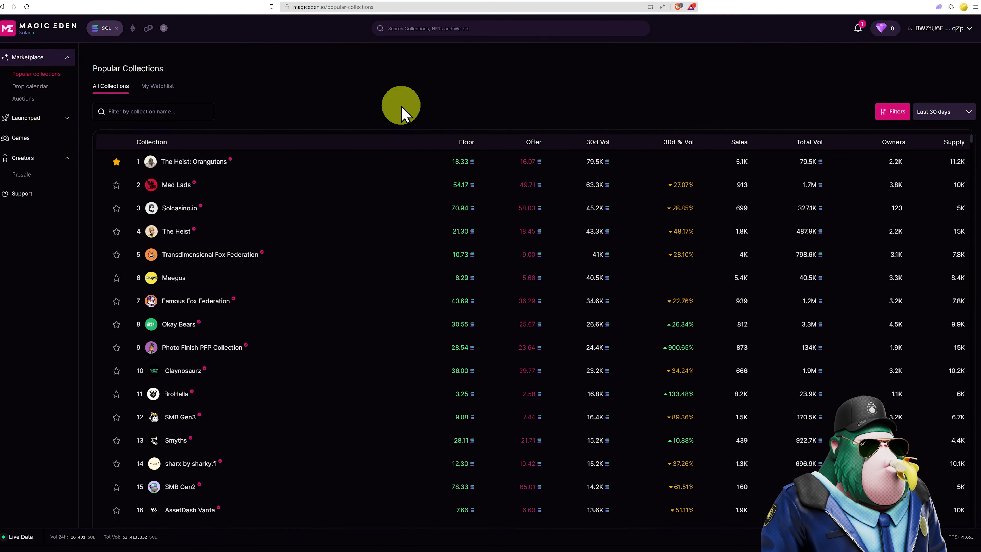
click(889, 113)
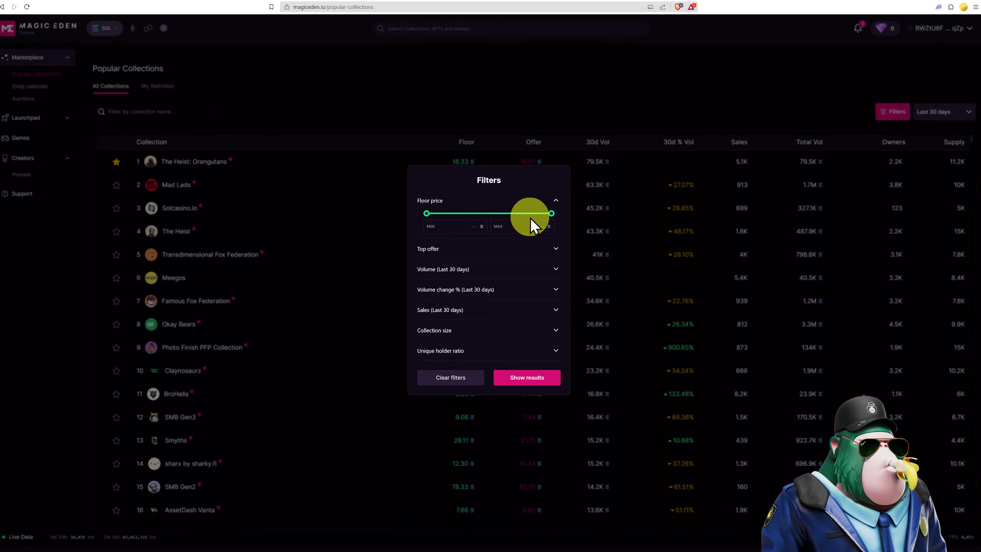
click(516, 230)
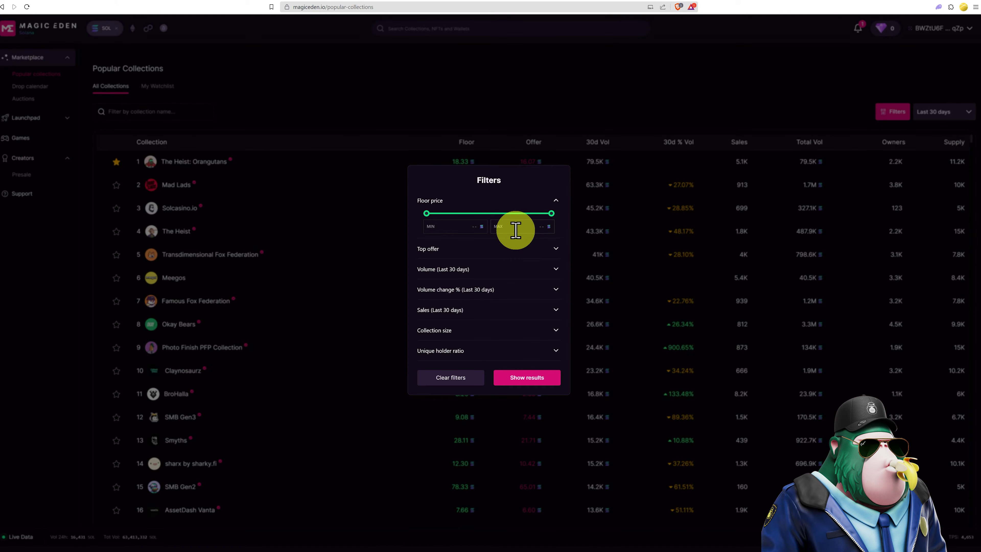
text(4)
click(470, 232)
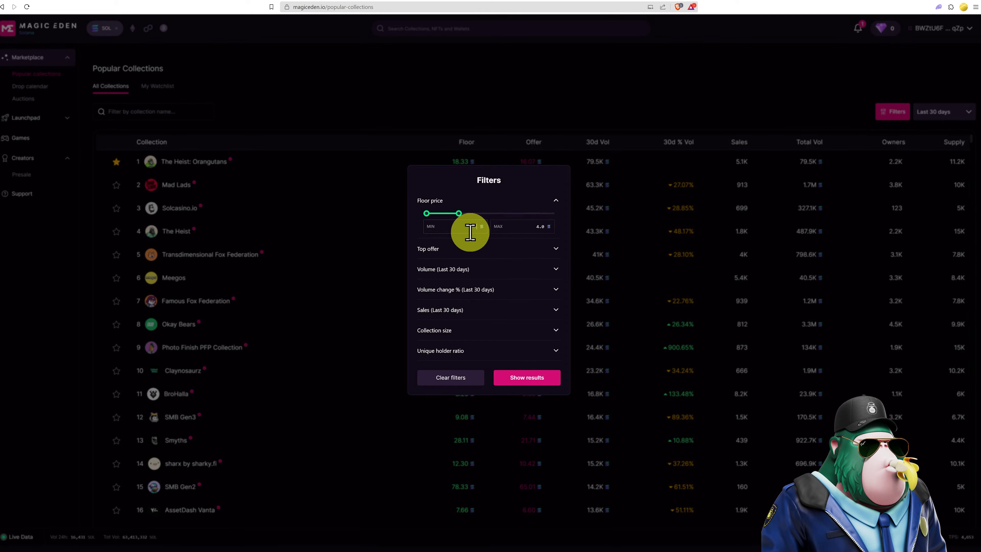
text(1)
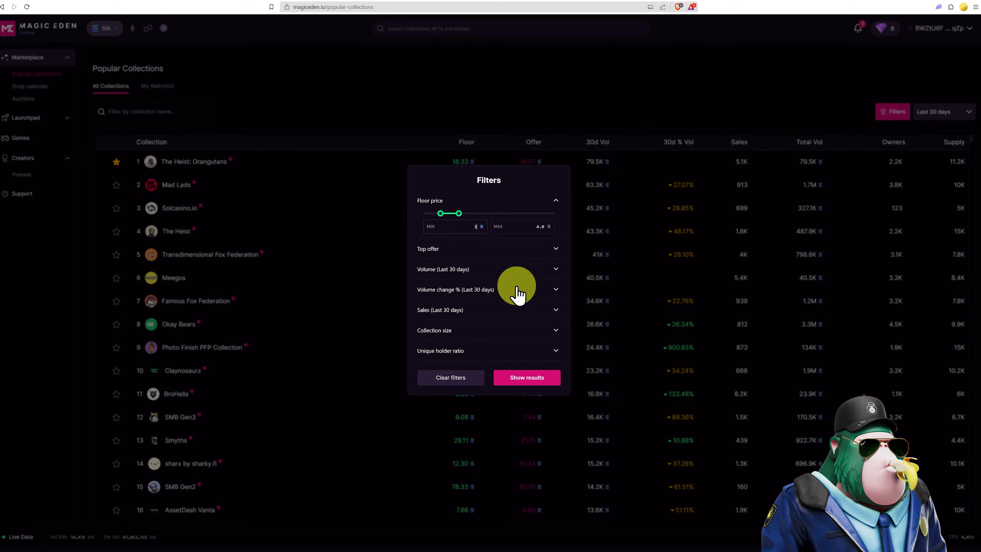
click(533, 377)
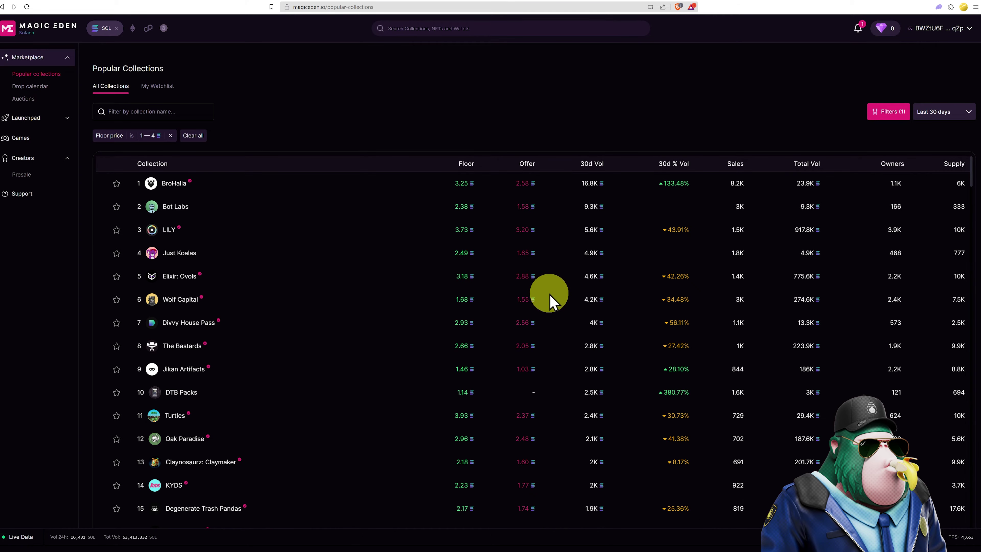
Open the Dandies collection from the filtered list and show its trait filters
scroll(345, 266, down, 10)
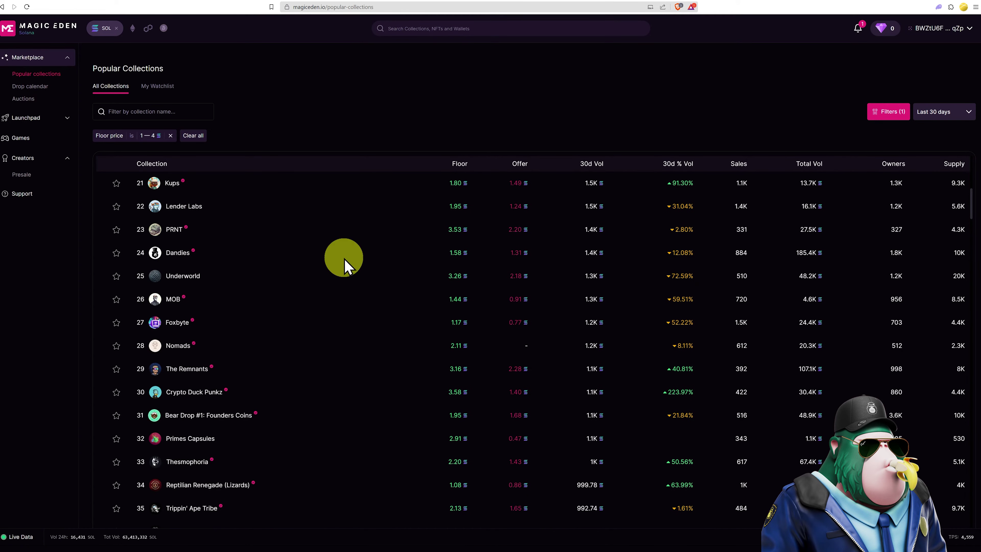
click(174, 256)
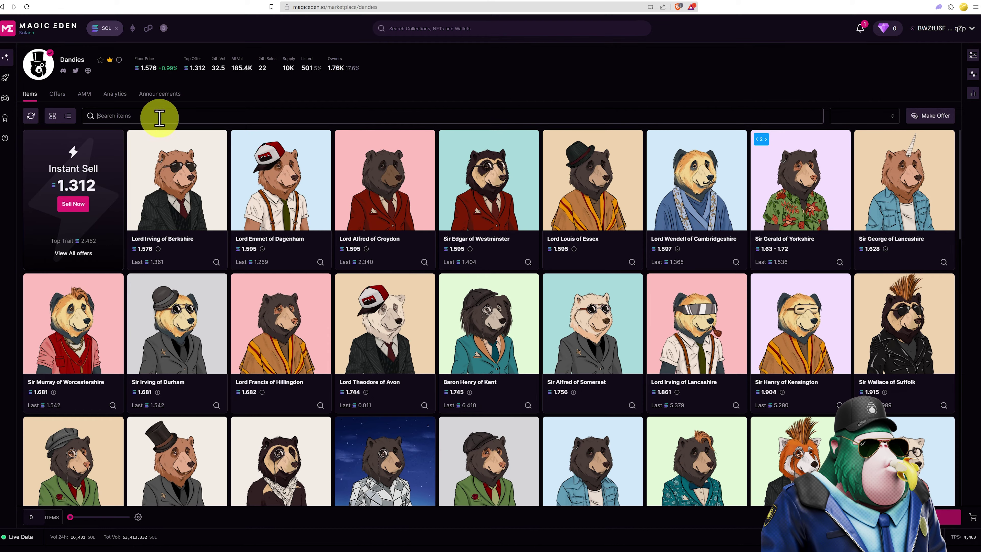
click(971, 58)
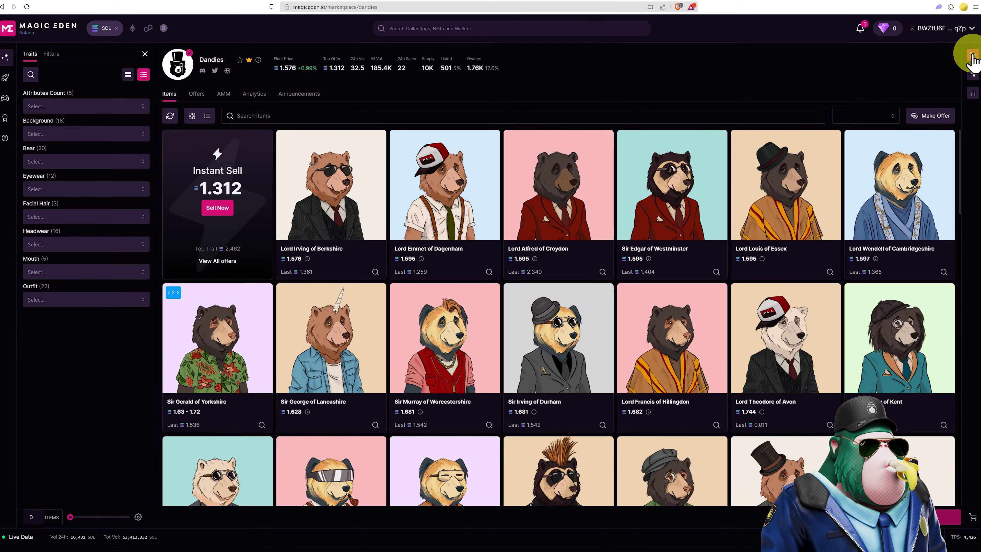
Filter the Dandies by Moustache facial hair and Star Sunglasses Rainbow eyewear
click(109, 216)
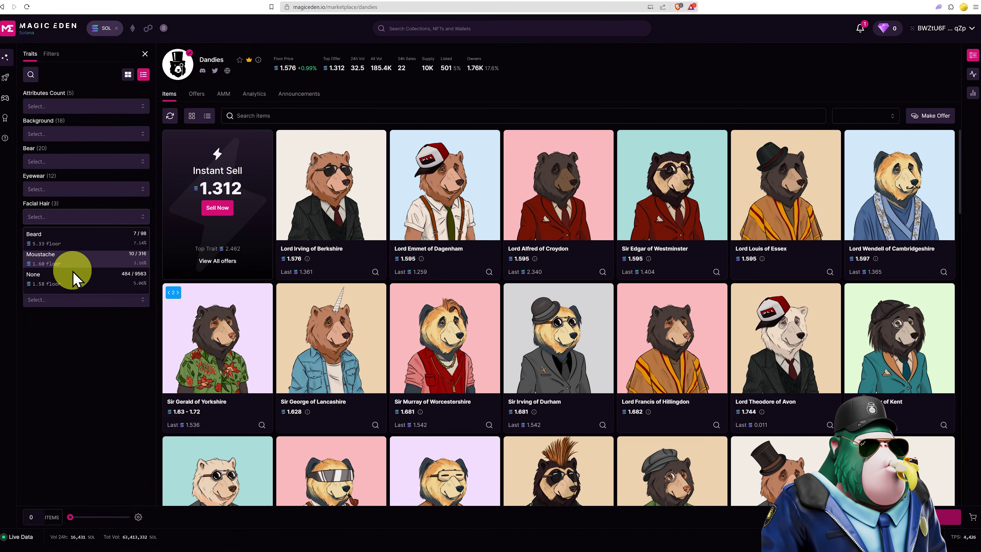
click(88, 269)
click(103, 189)
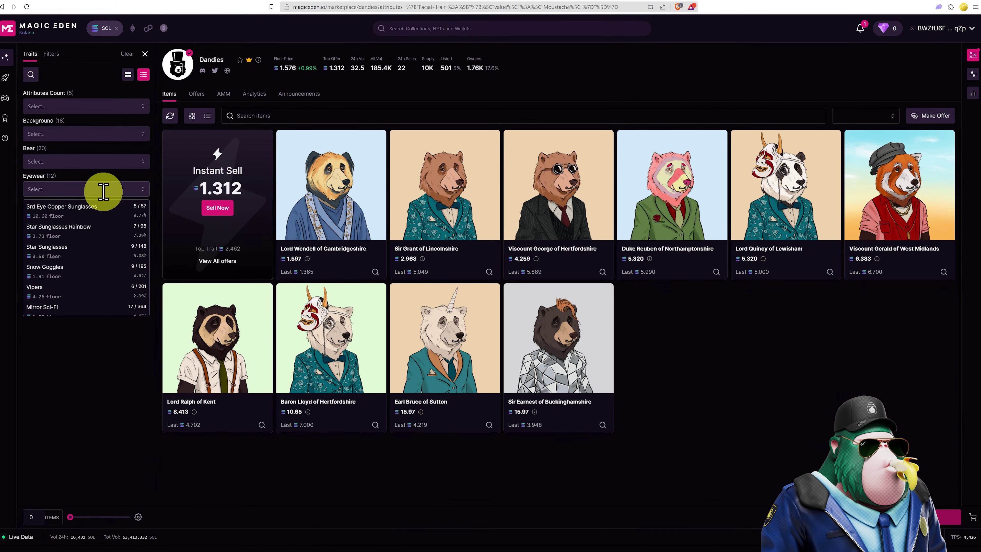
click(94, 234)
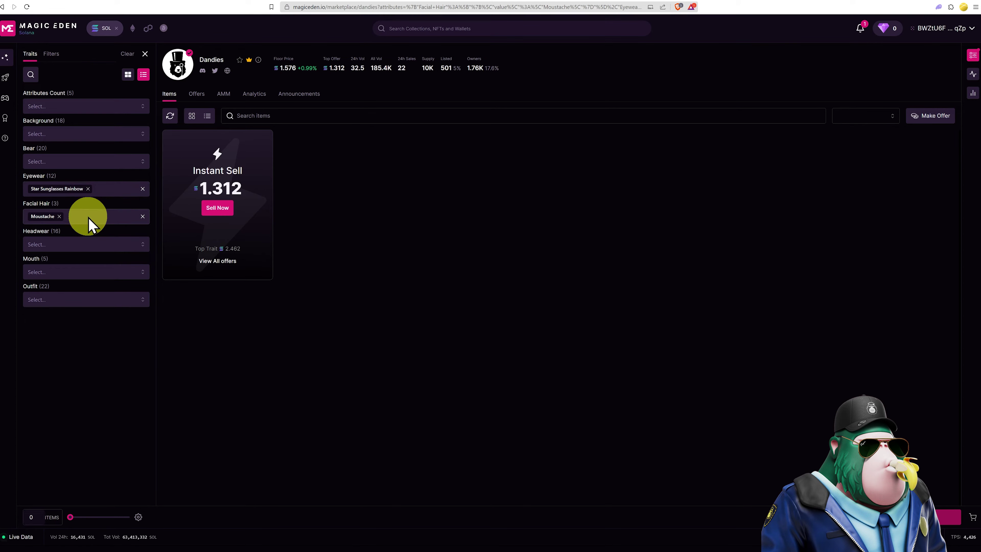
Remove the facial hair and eyewear trait filters from the Dandies listings
click(60, 216)
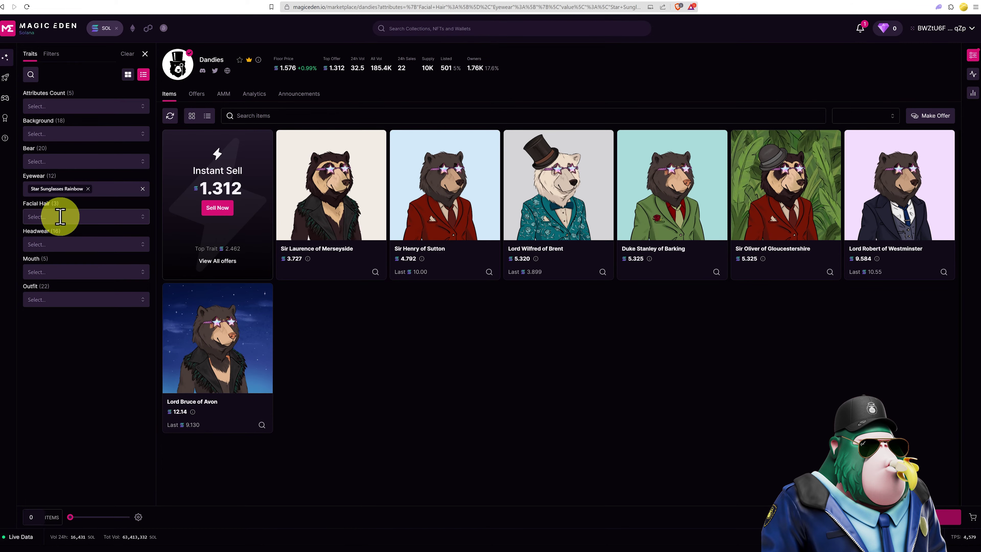
click(88, 189)
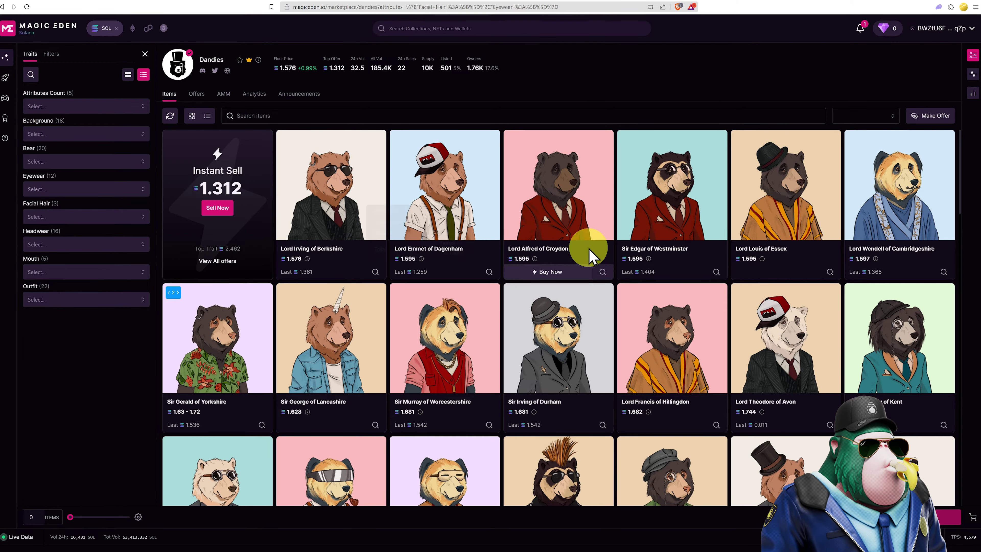
Submit a collection offer for 3 Dandies with a start price of 1 SOL decreasing by 15%, and confirm the wallet transaction
click(927, 116)
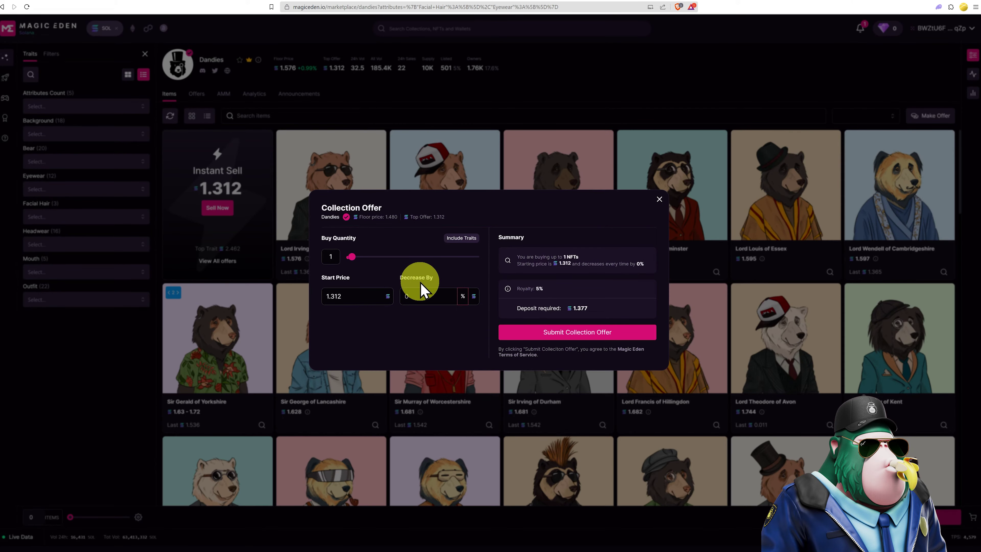
double_click(361, 296)
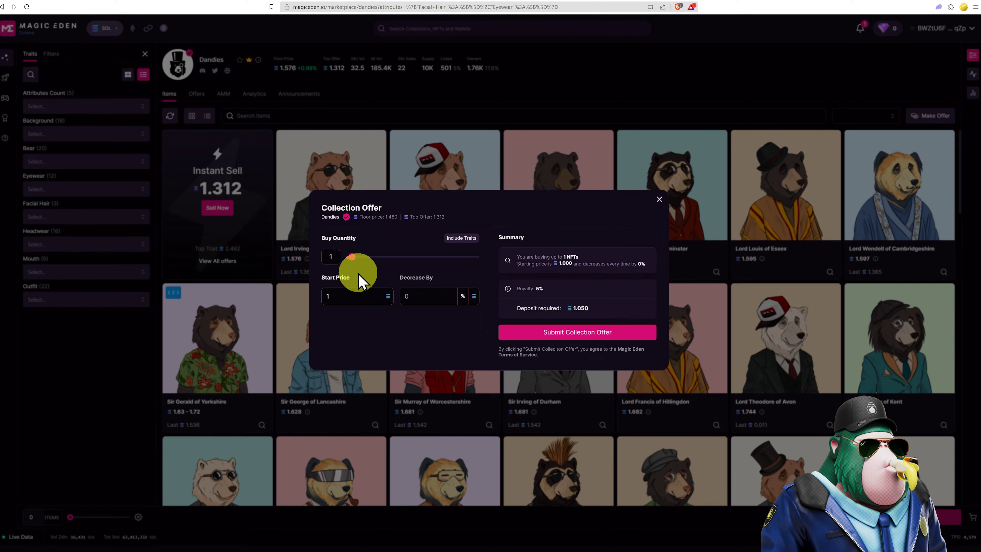
drag(351, 256, 355, 259)
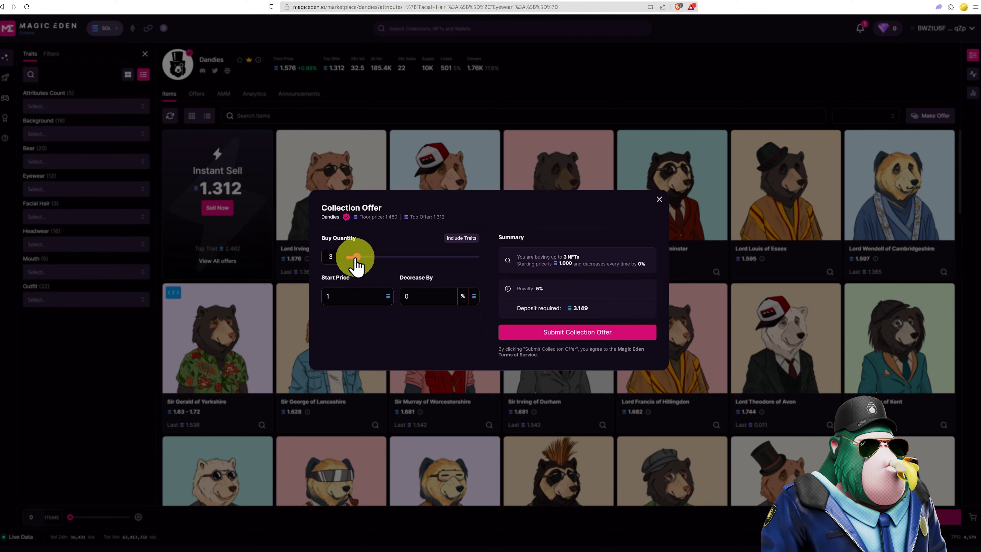
click(406, 294)
key(BackSpace)
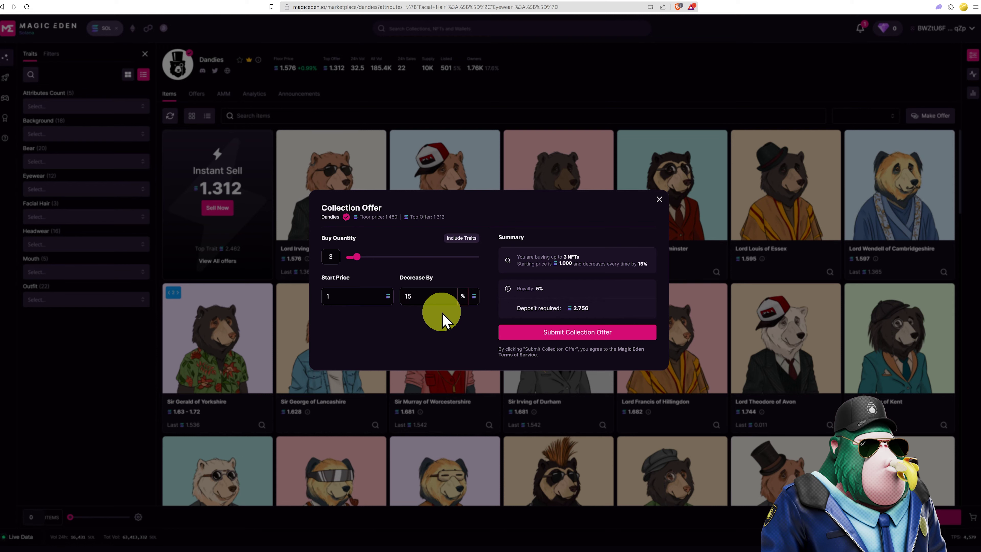
click(581, 334)
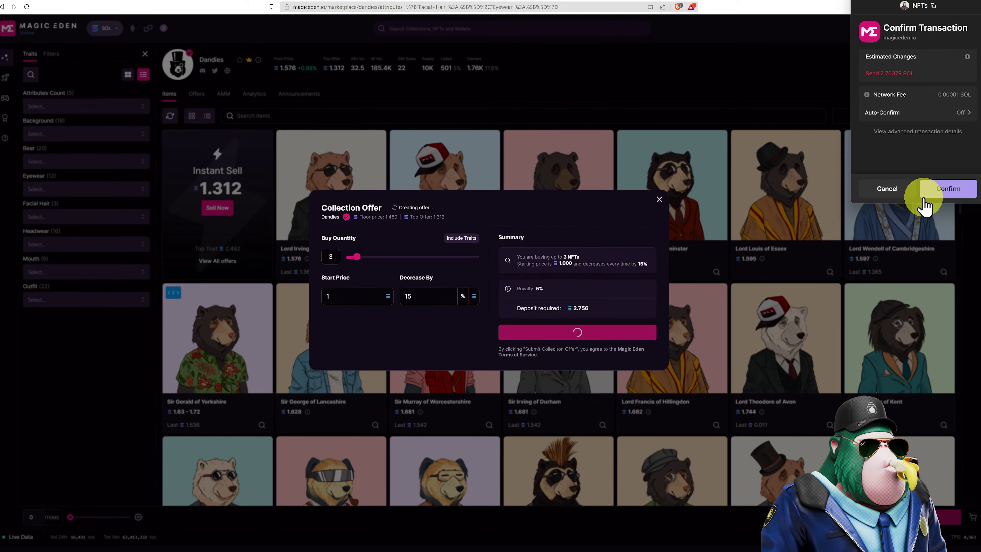
click(939, 193)
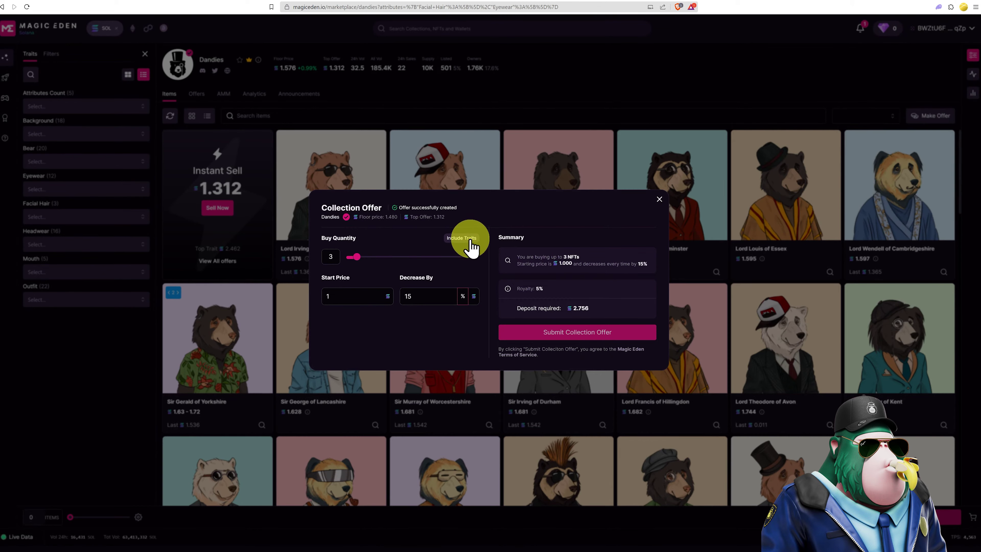
click(470, 240)
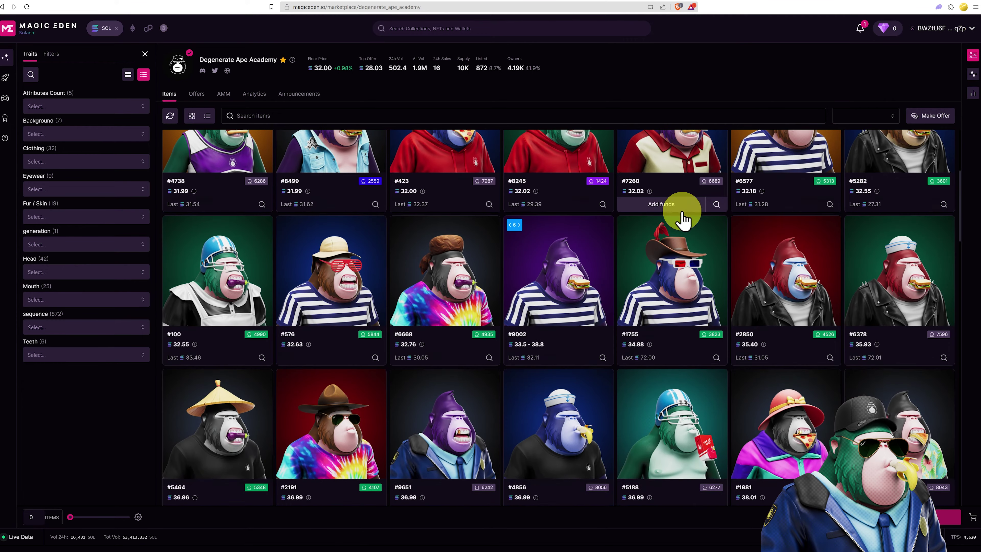
Browse the Degenerate Ape Academy listings and examine the attributes of Degen Ape #2765
scroll(683, 216, down, 5)
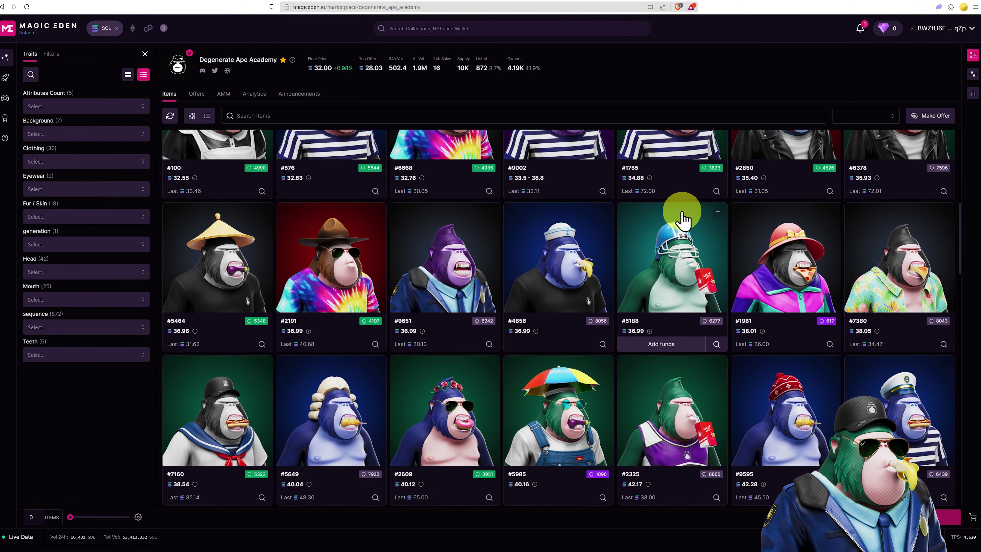
scroll(683, 216, down, 10)
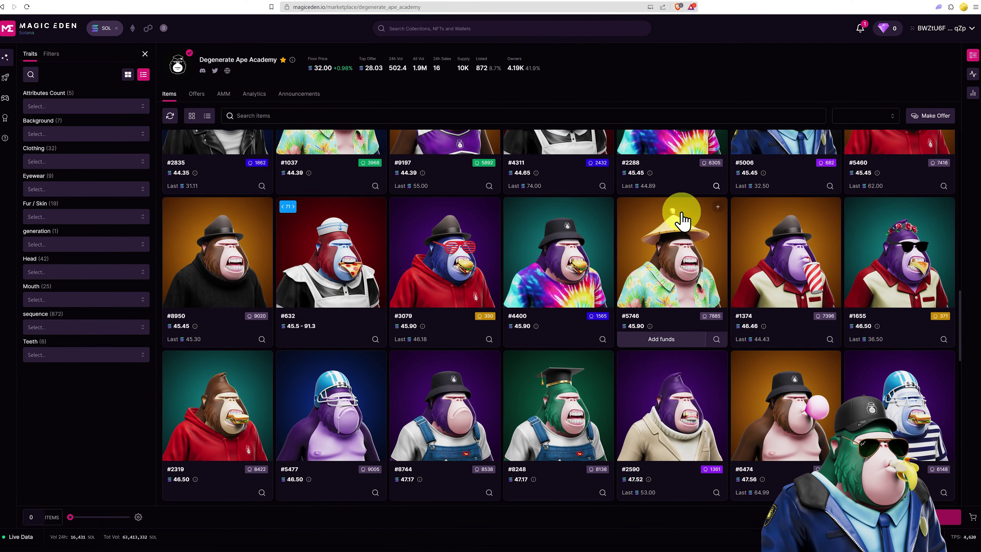
scroll(682, 219, down, 2)
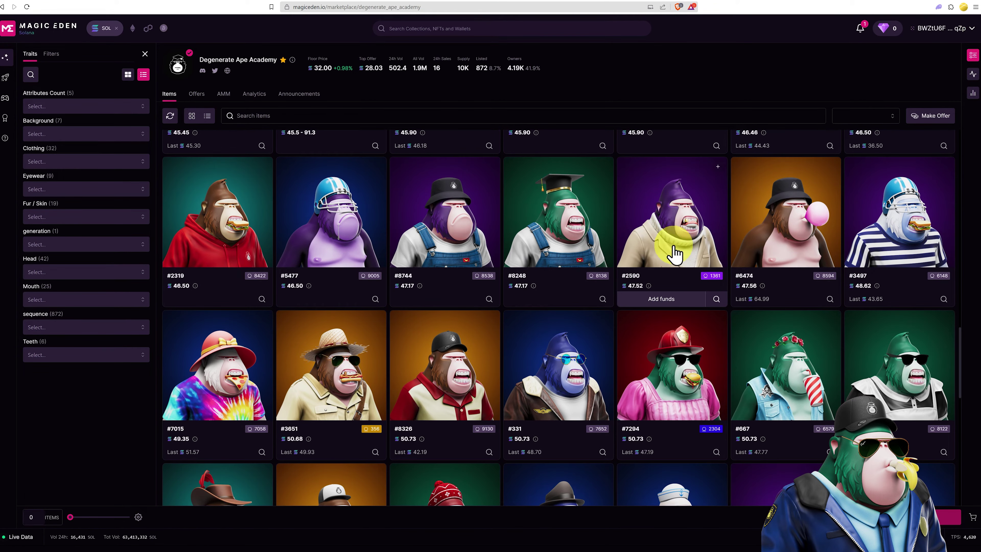
scroll(715, 240, down, 2)
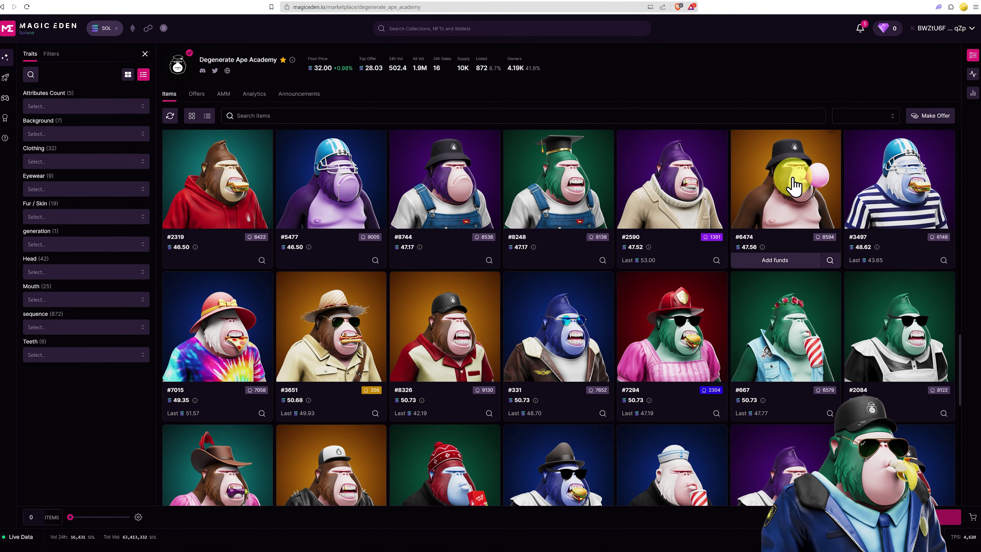
scroll(462, 234, down, 5)
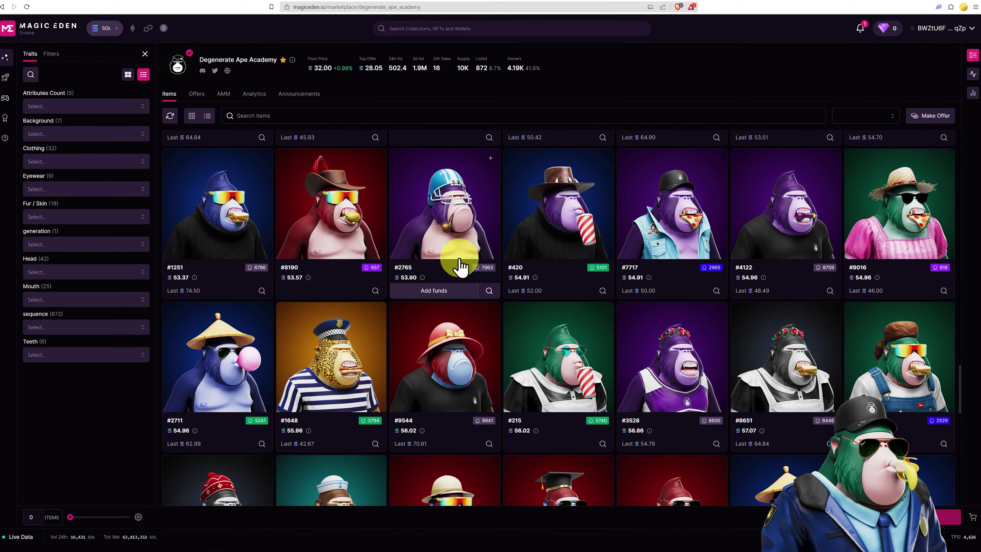
click(406, 276)
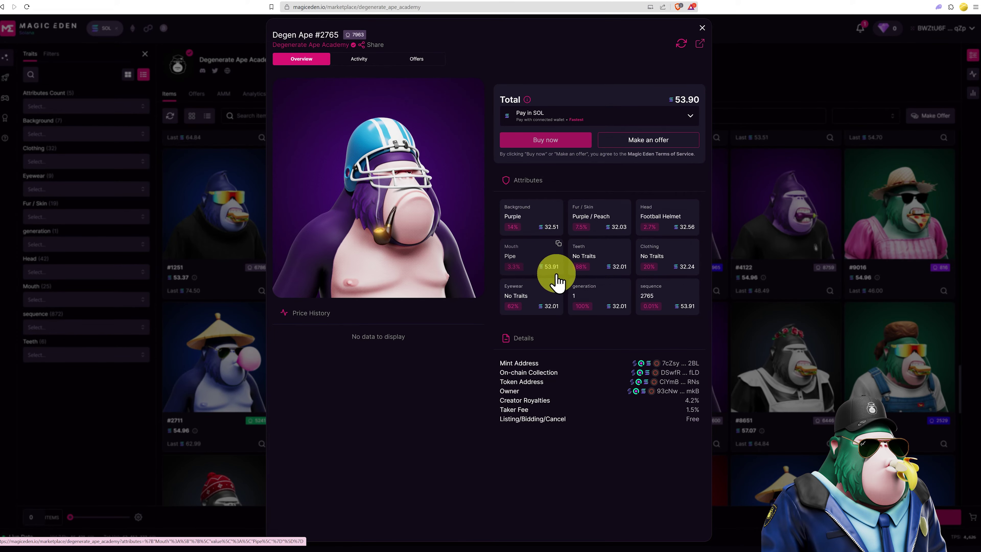
key(Escape)
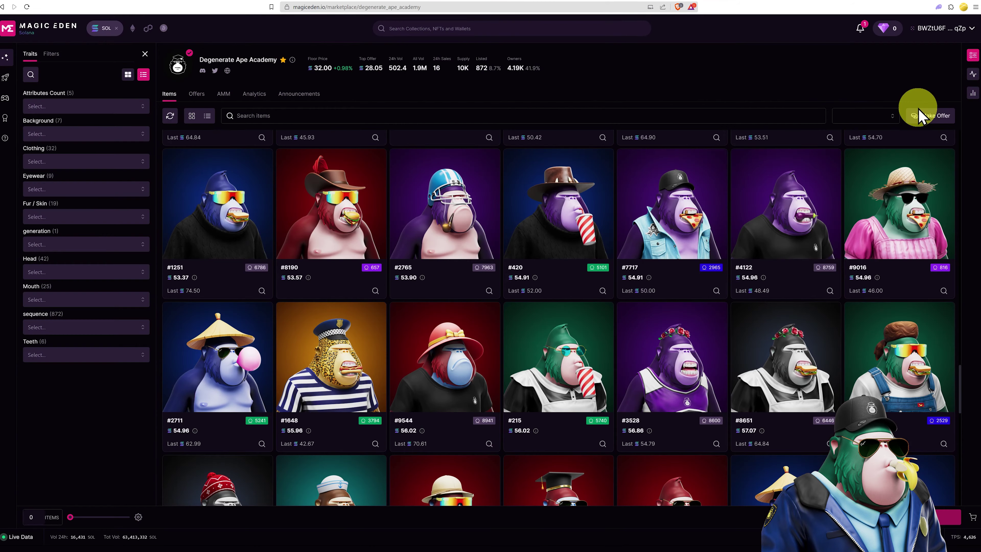
Start a Degenerate Ape Academy collection offer that includes traits, and add the Pipe mouth trait
click(925, 121)
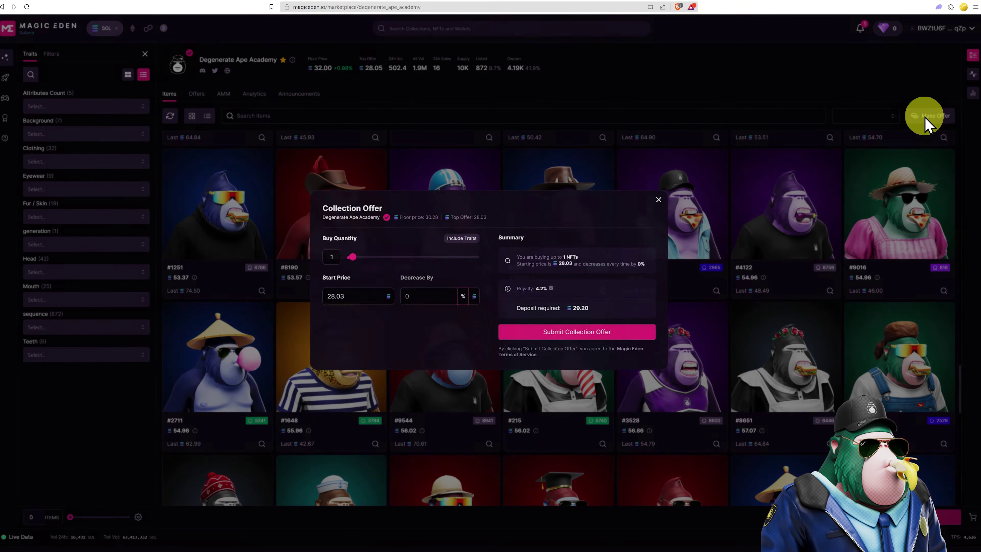
click(466, 246)
click(401, 300)
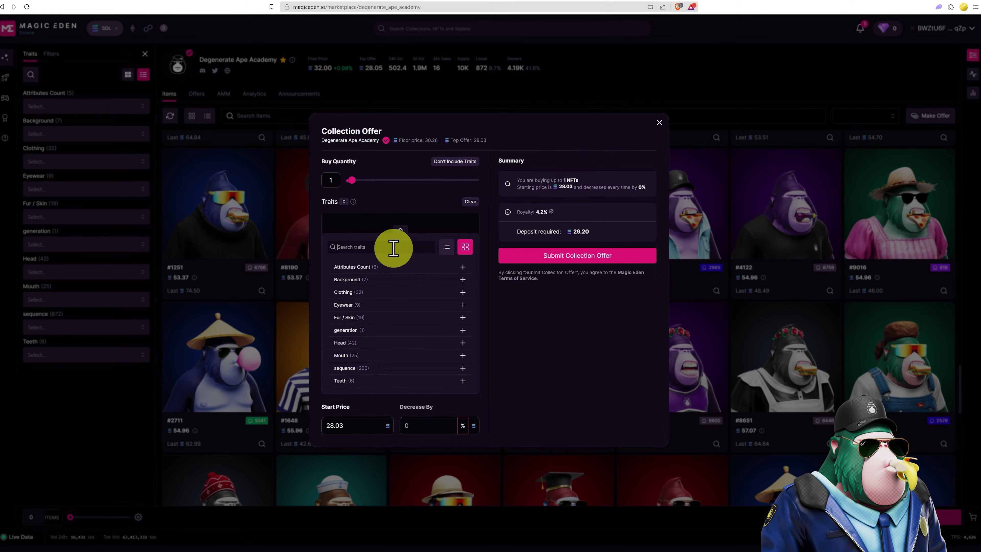
text(pipe)
key(Return)
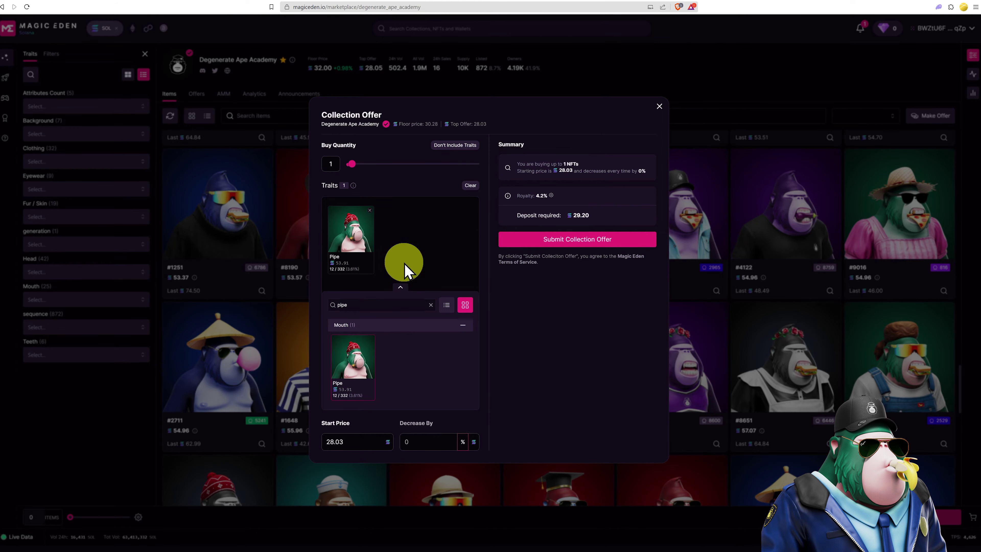
Clear the trait search and add a Fur / Skin trait to the Degenerate Ape Academy offer
click(430, 305)
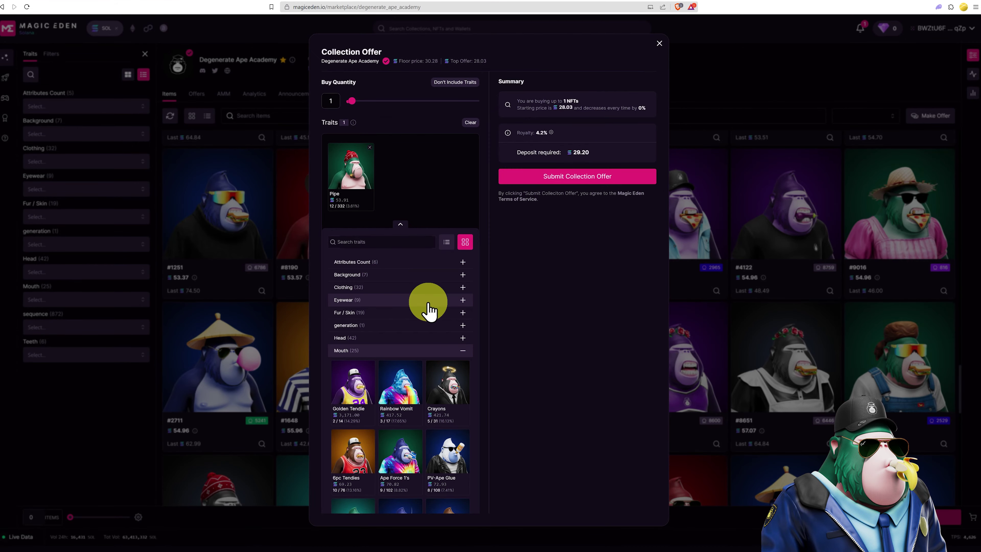
click(462, 312)
scroll(463, 319, down, 5)
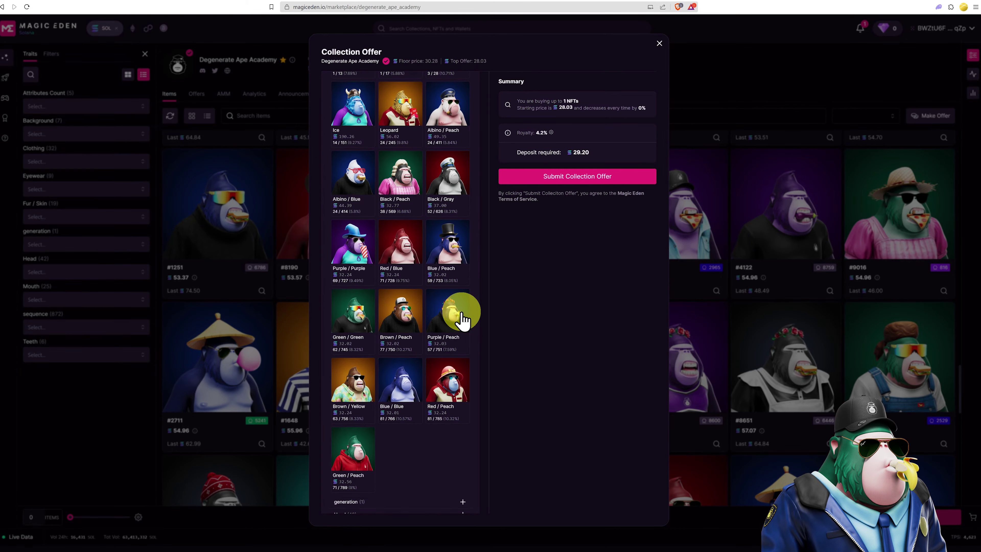
click(448, 255)
drag(357, 382, 322, 381)
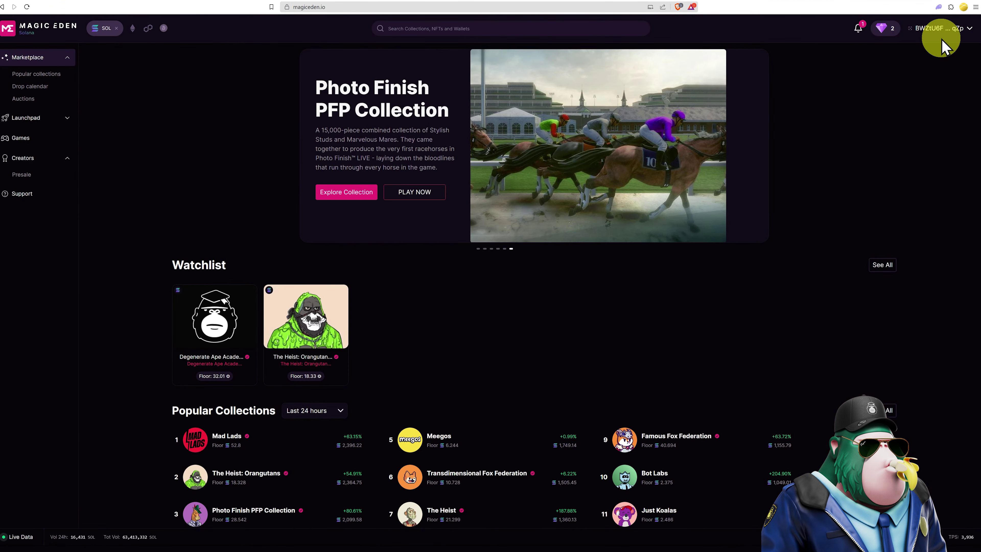
Open the connected wallet's own items and show the collection offers made
click(941, 27)
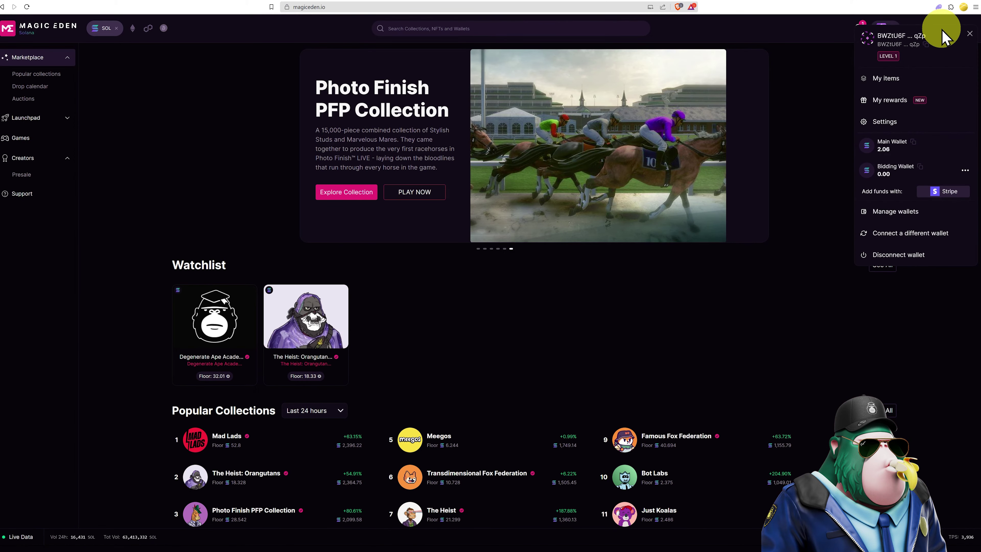
click(895, 80)
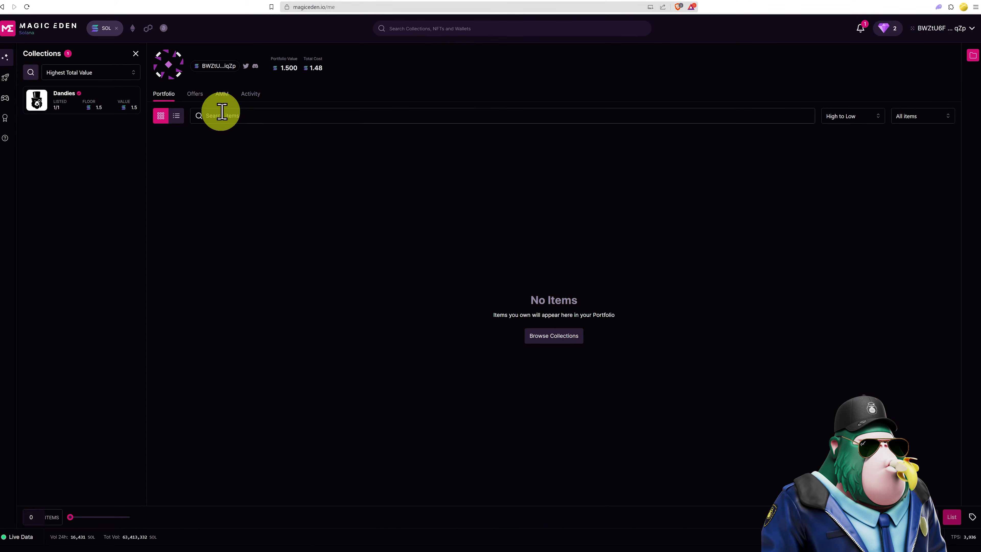
click(194, 95)
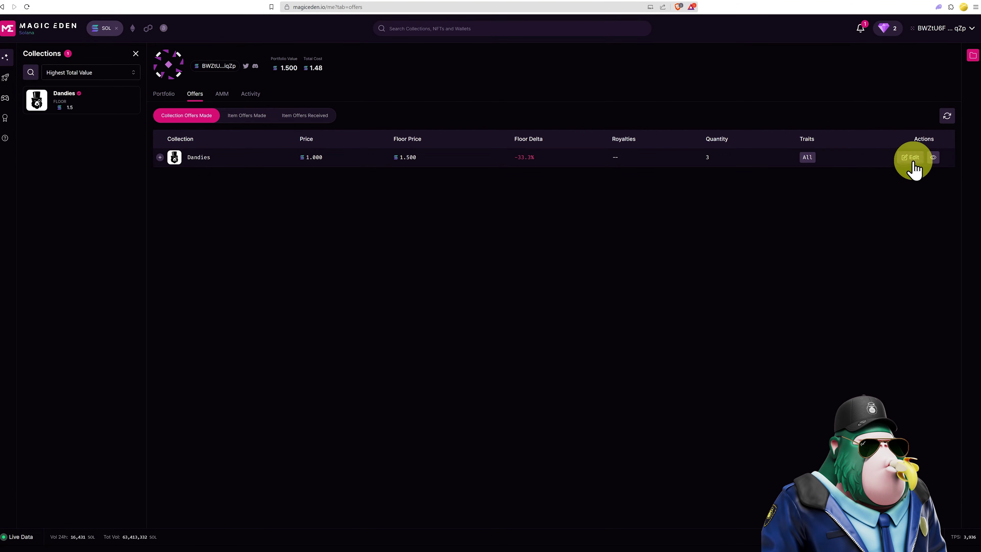
Set the Dandies offer's buy quantity to 1, update the offer, and confirm the wallet transactions
click(914, 160)
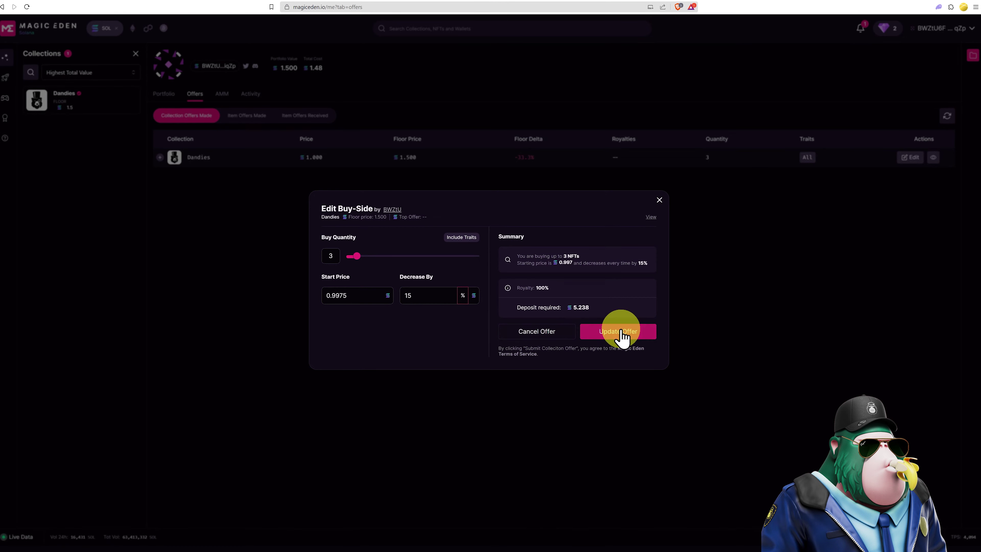
click(349, 256)
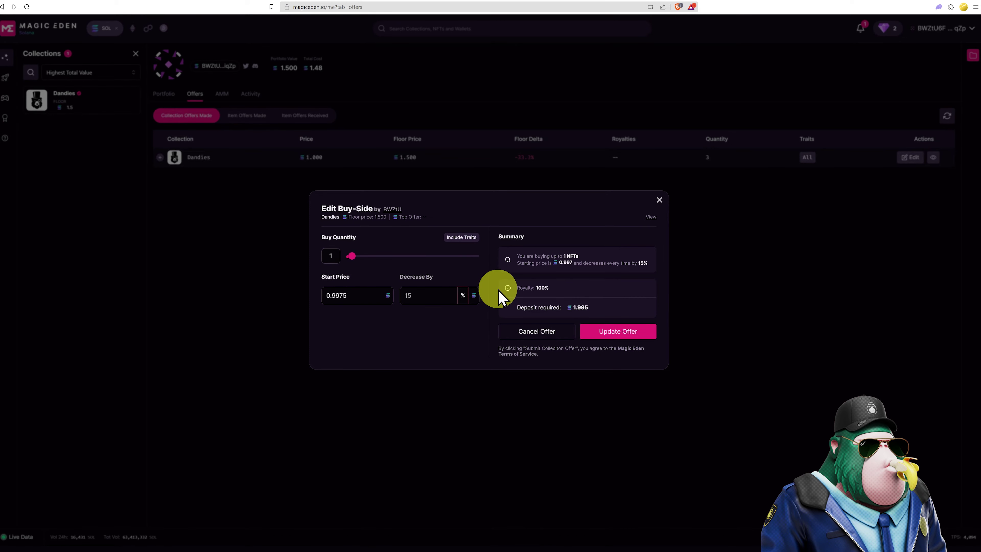
click(622, 333)
click(943, 190)
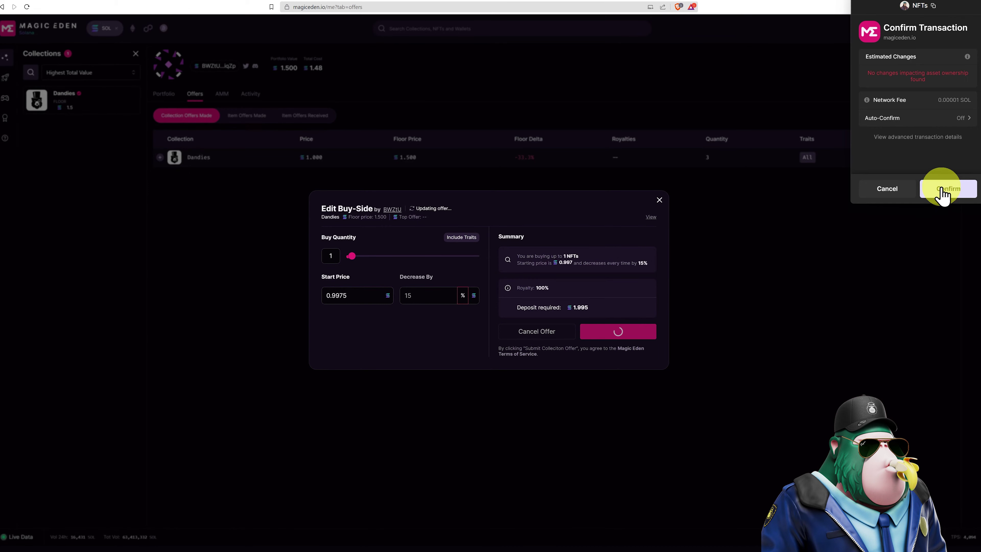
click(942, 198)
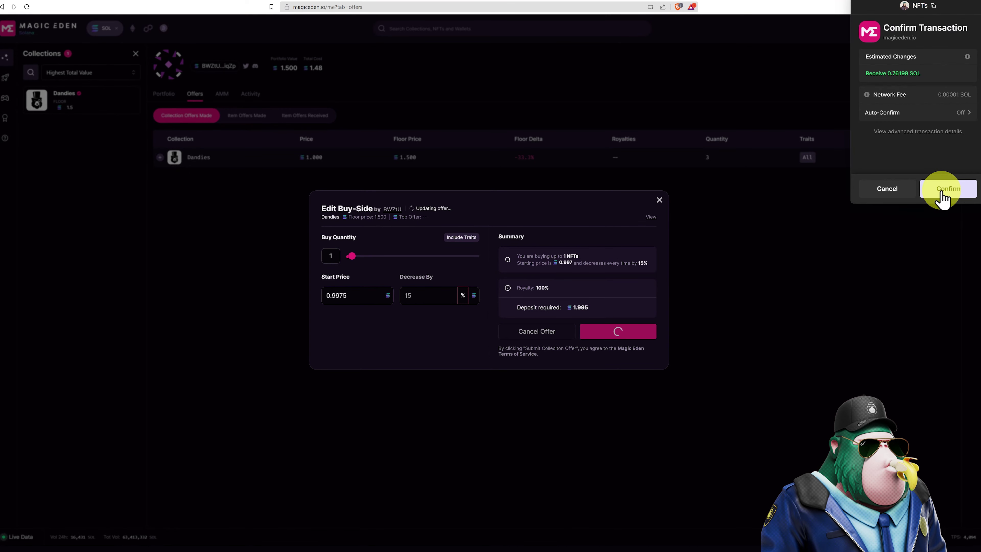